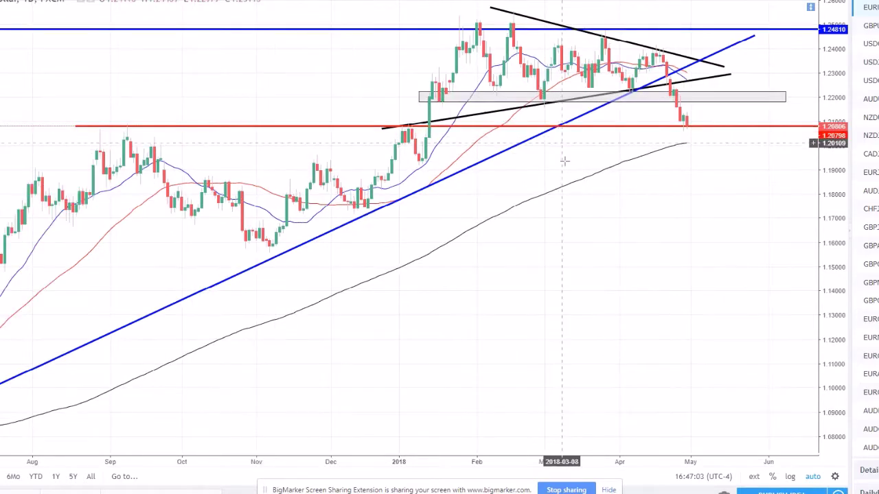
Examine the daily EUR/USD chart from mid-2017 to May 2018, including the converging trendlines, grey zone and red 1.20798 level
{"action": "scroll", "coordinate": [605, 192], "scroll_direction": "up", "scroll_amount": 5}
{"action": "scroll", "coordinate": [605, 192], "scroll_direction": "down", "scroll_amount": 3}
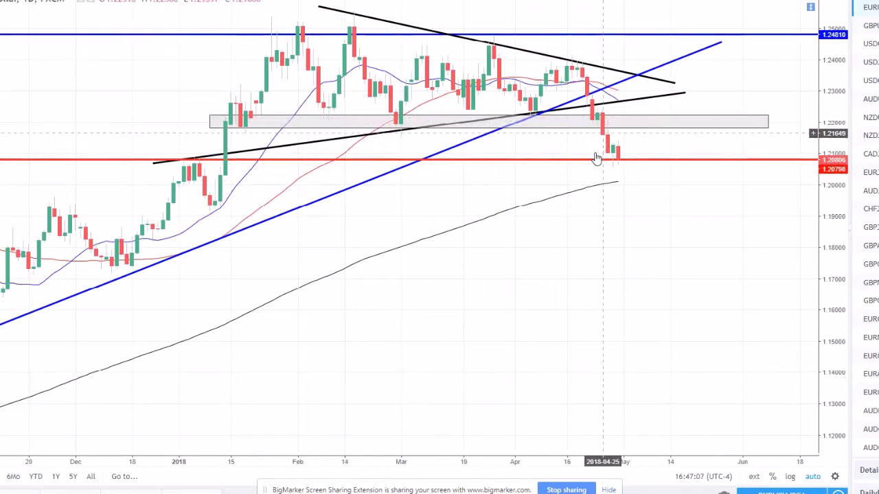
{"action": "scroll", "coordinate": [594, 165], "scroll_direction": "down", "scroll_amount": 5}
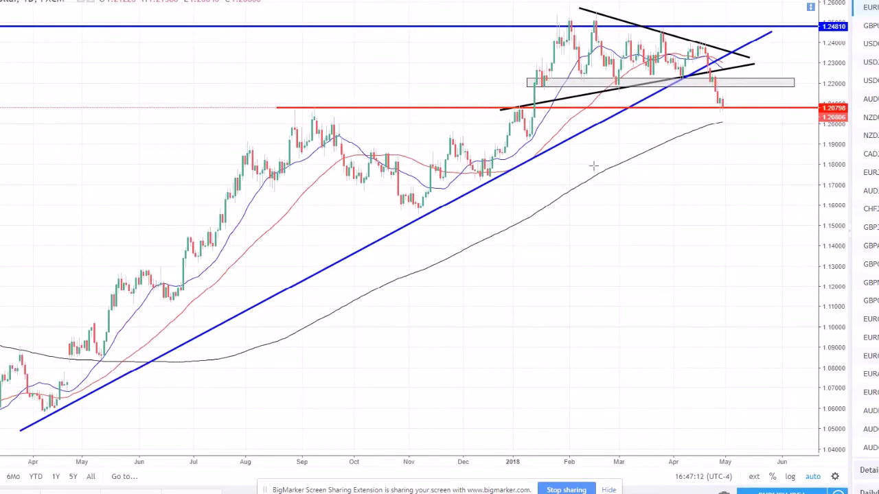
{"action": "scroll", "coordinate": [593, 165], "scroll_direction": "up", "scroll_amount": 1}
{"action": "scroll", "coordinate": [592, 166], "scroll_direction": "up", "scroll_amount": 1}
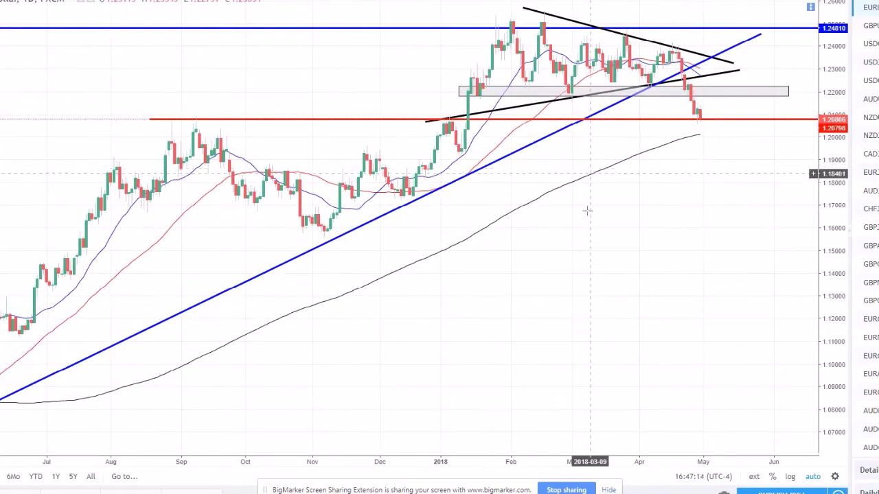
{"action": "left_click_drag", "start_coordinate": [569, 259], "coordinate": [609, 254]}
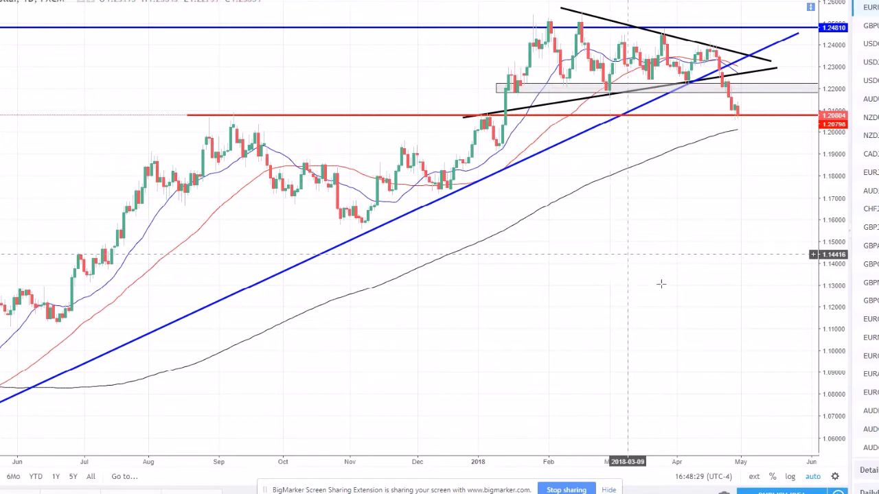
{"action": "scroll", "coordinate": [585, 245], "scroll_direction": "up", "scroll_amount": 3}
{"action": "scroll", "coordinate": [586, 245], "scroll_direction": "down", "scroll_amount": 2}
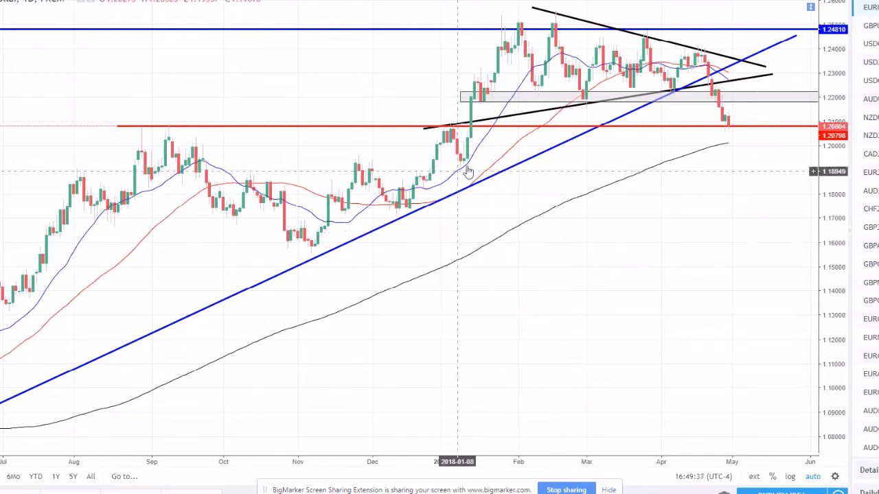
{"action": "scroll", "coordinate": [517, 137], "scroll_direction": "down", "scroll_amount": 3}
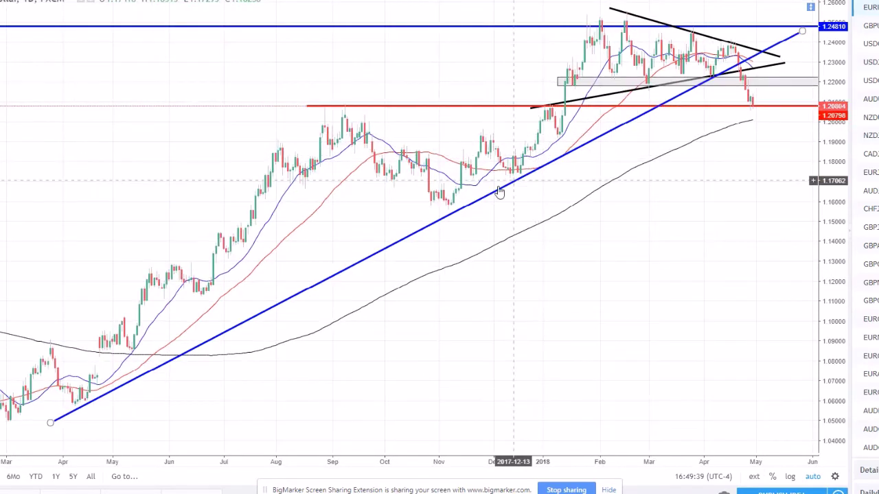
{"action": "scroll", "coordinate": [438, 166], "scroll_direction": "up", "scroll_amount": 3}
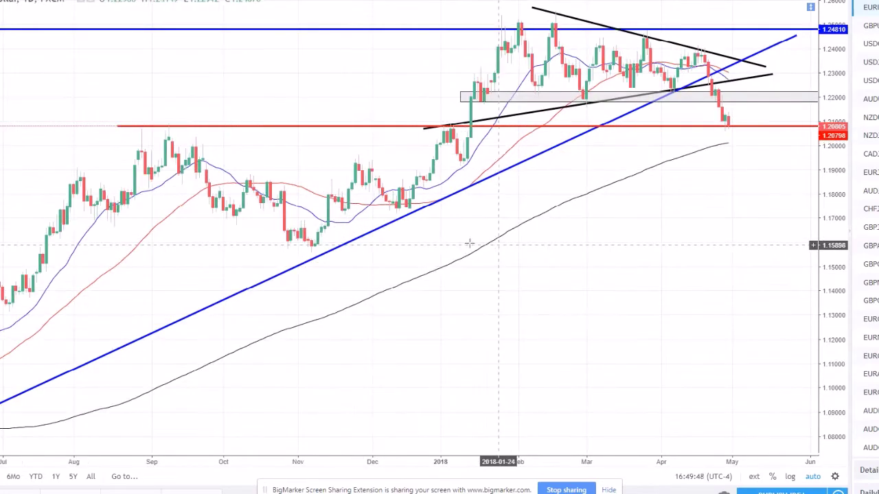
{"action": "scroll", "coordinate": [161, 109], "scroll_direction": "left", "scroll_amount": 3}
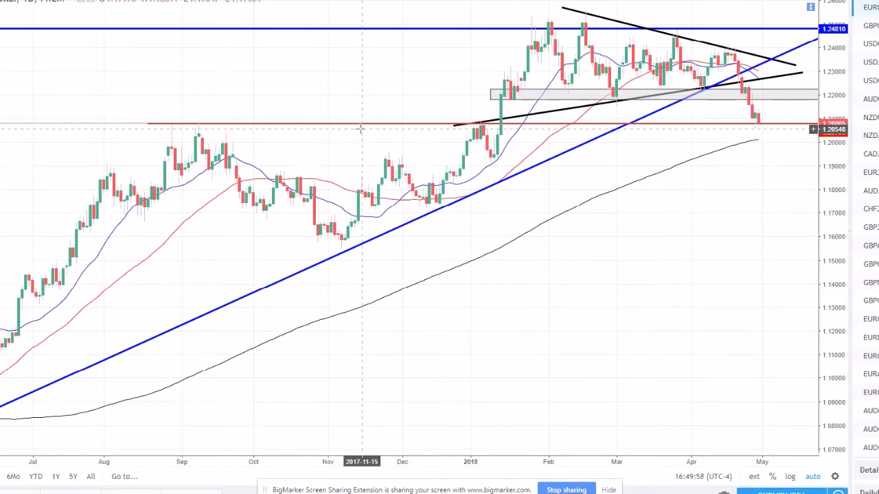
{"action": "scroll", "coordinate": [360, 128], "scroll_direction": "up", "scroll_amount": 3}
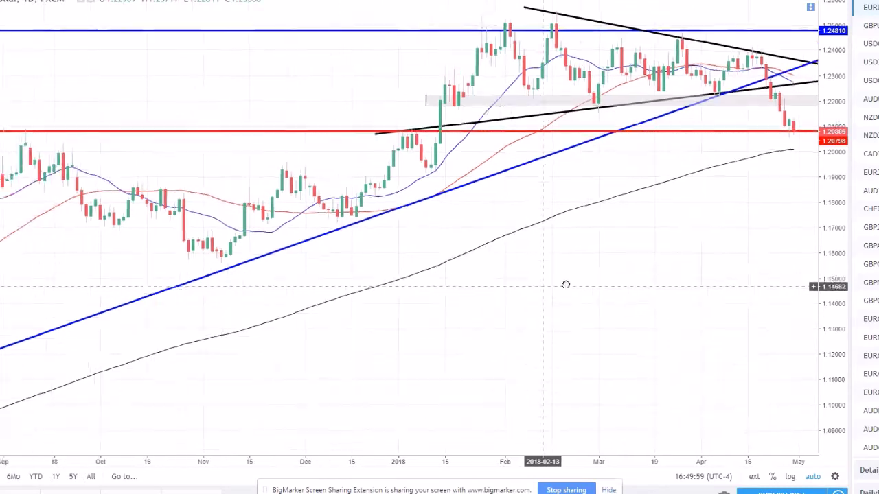
{"action": "left_click_drag", "start_coordinate": [566, 285], "coordinate": [657, 285]}
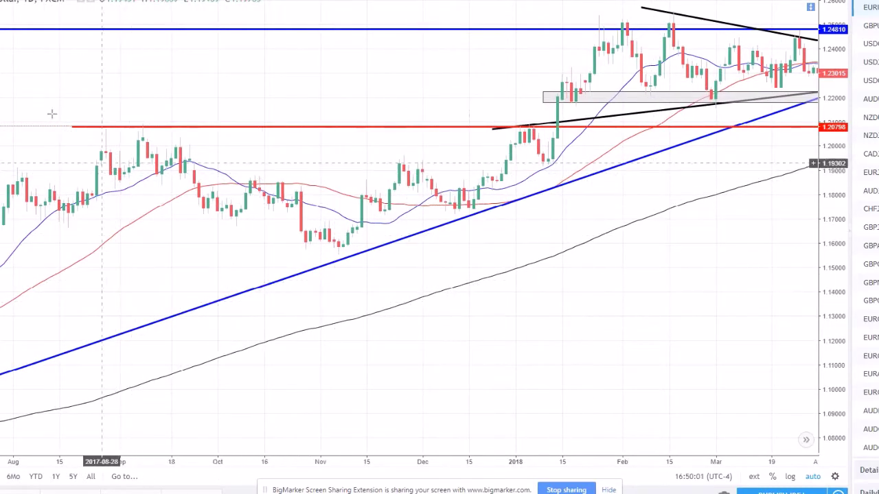
Examine the 2017 rally into the red 1.20798 level and the pullback toward the rising blue trendline
{"action": "left_click_drag", "start_coordinate": [51, 98], "coordinate": [326, 118]}
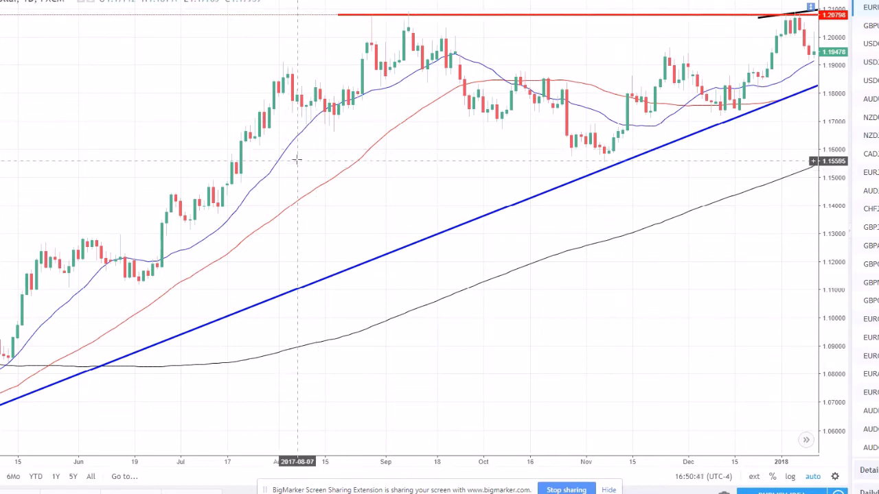
{"action": "scroll", "coordinate": [335, 190], "scroll_direction": "up", "scroll_amount": 4}
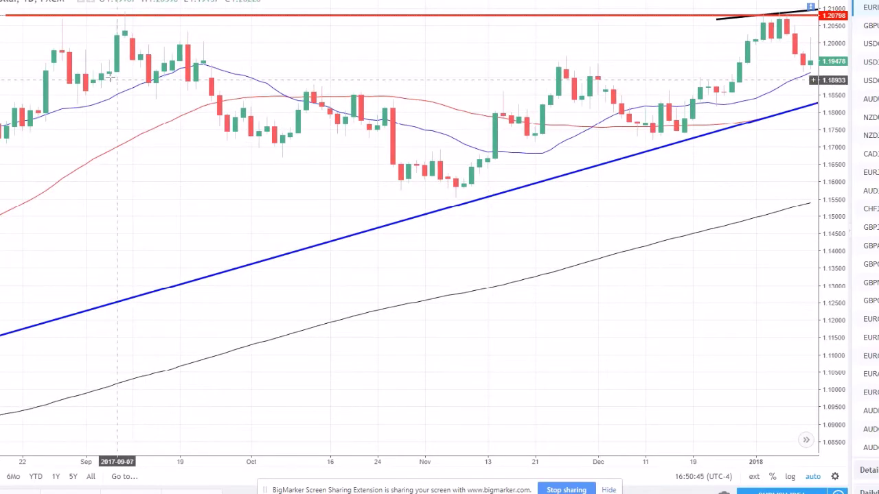
{"action": "scroll", "coordinate": [124, 83], "scroll_direction": "down", "scroll_amount": 2}
{"action": "scroll", "coordinate": [123, 83], "scroll_direction": "down", "scroll_amount": 3}
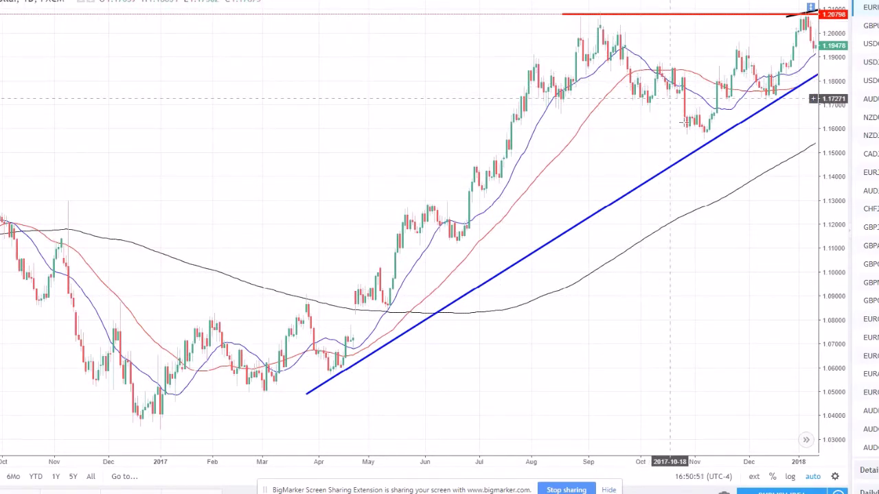
{"action": "scroll", "coordinate": [763, 63], "scroll_direction": "up", "scroll_amount": 2}
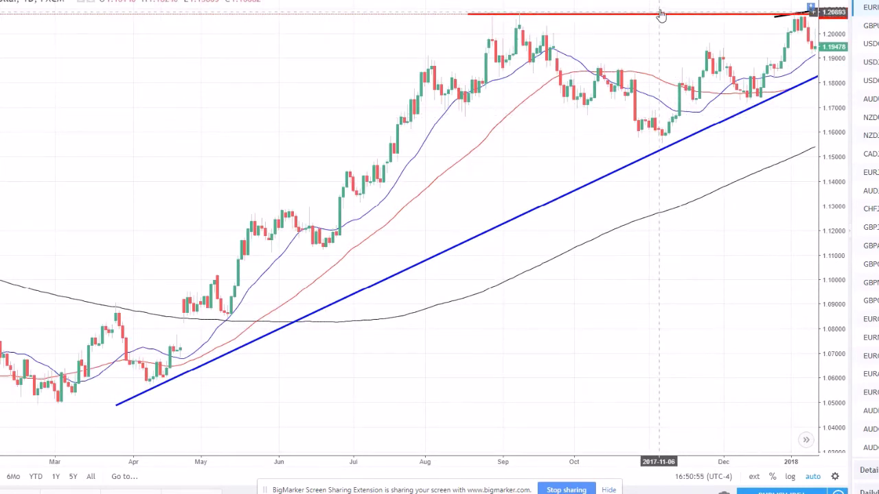
{"action": "scroll", "coordinate": [659, 98], "scroll_direction": "up", "scroll_amount": 3}
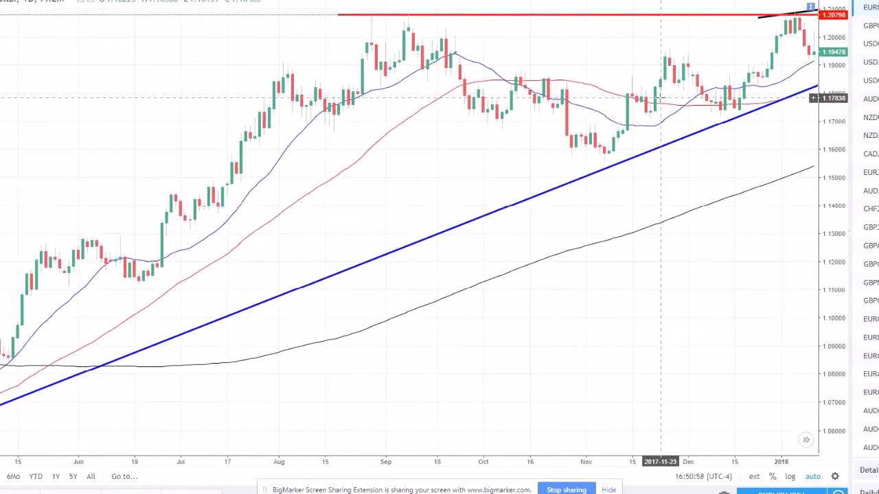
{"action": "scroll", "coordinate": [659, 98], "scroll_direction": "up", "scroll_amount": 2}
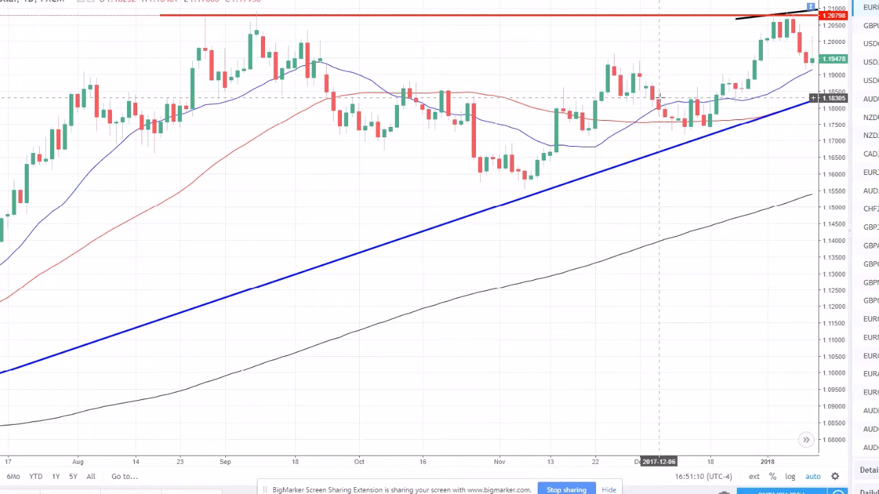
{"action": "scroll", "coordinate": [649, 93], "scroll_direction": "down", "scroll_amount": 3}
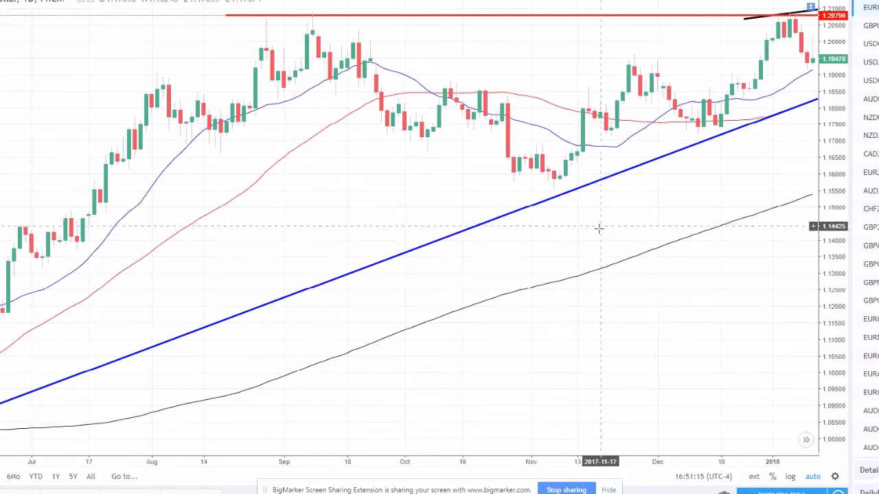
{"action": "scroll", "coordinate": [625, 226], "scroll_direction": "up", "scroll_amount": 3}
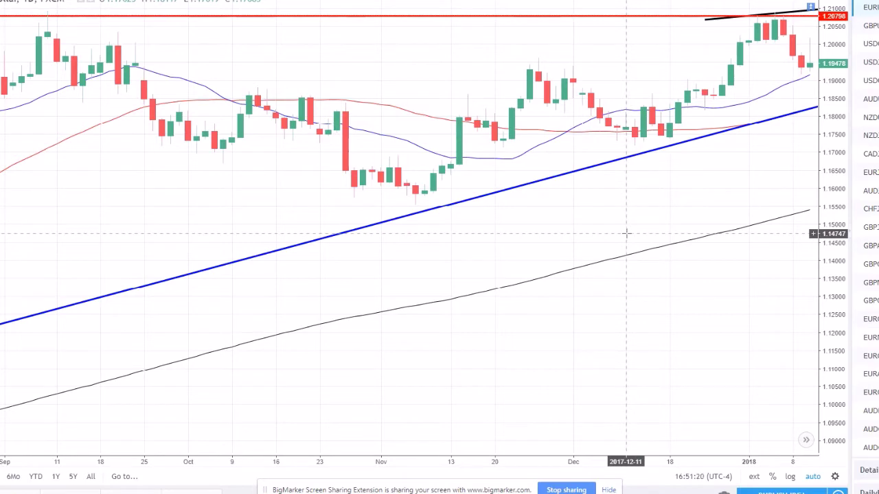
{"action": "scroll", "coordinate": [315, 168], "scroll_direction": "down", "scroll_amount": 3}
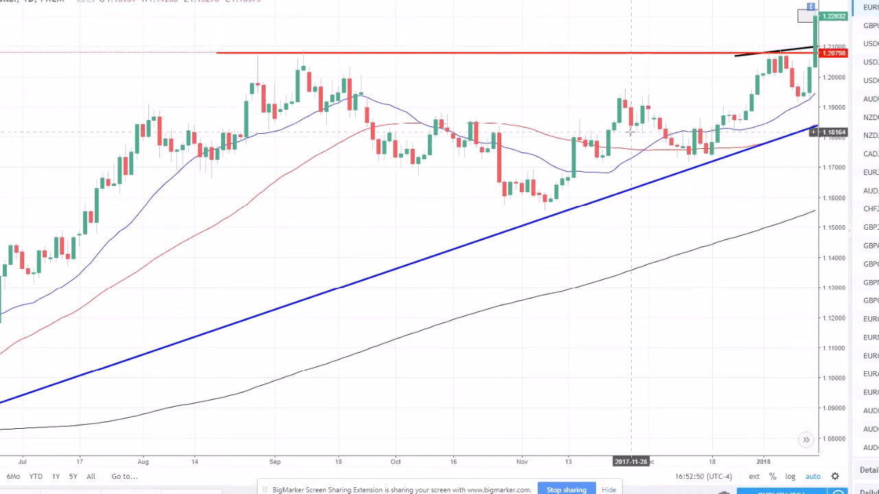
Examine the January 2018 price action around the red 1.20798 level and the grey zone above it
{"action": "scroll", "coordinate": [626, 115], "scroll_direction": "right", "scroll_amount": 3}
{"action": "scroll", "coordinate": [631, 132], "scroll_direction": "right", "scroll_amount": 1}
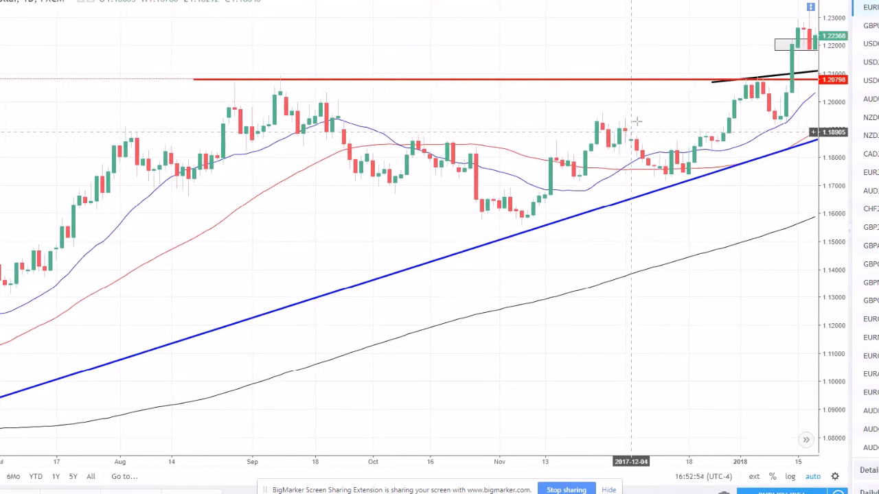
{"action": "scroll", "coordinate": [600, 97], "scroll_direction": "up", "scroll_amount": 2}
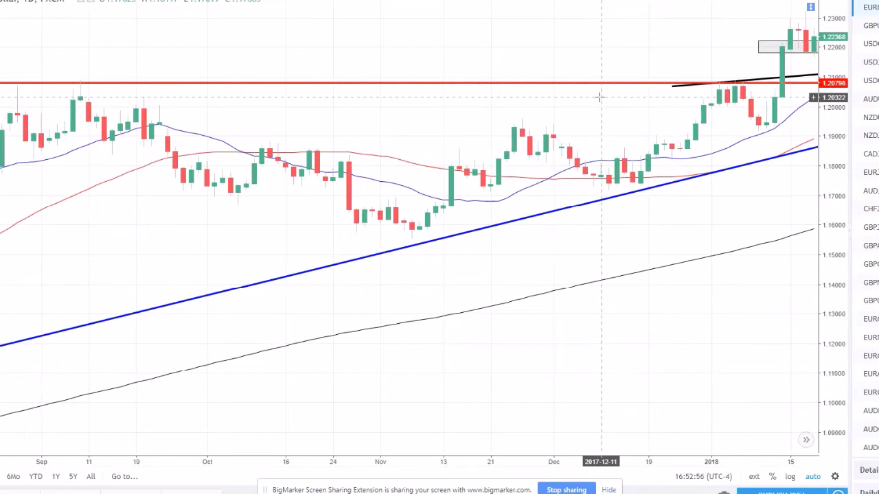
{"action": "scroll", "coordinate": [600, 96], "scroll_direction": "down", "scroll_amount": 1}
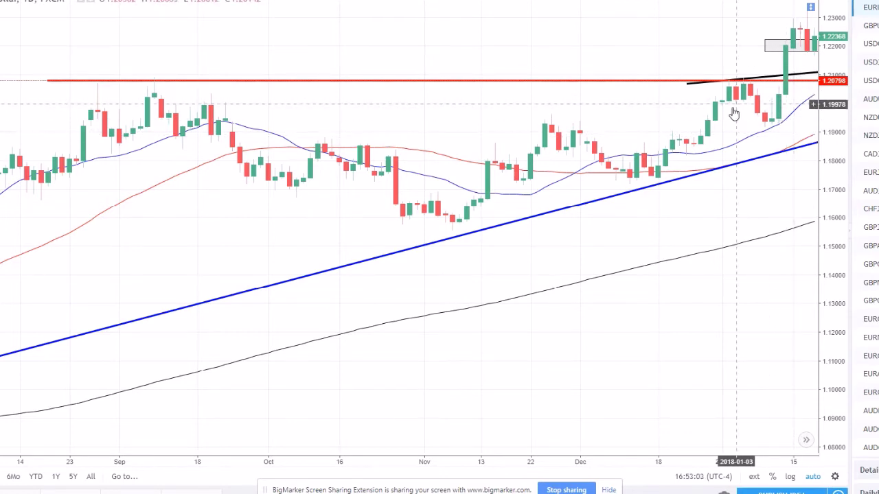
{"action": "scroll", "coordinate": [734, 113], "scroll_direction": "up", "scroll_amount": 1}
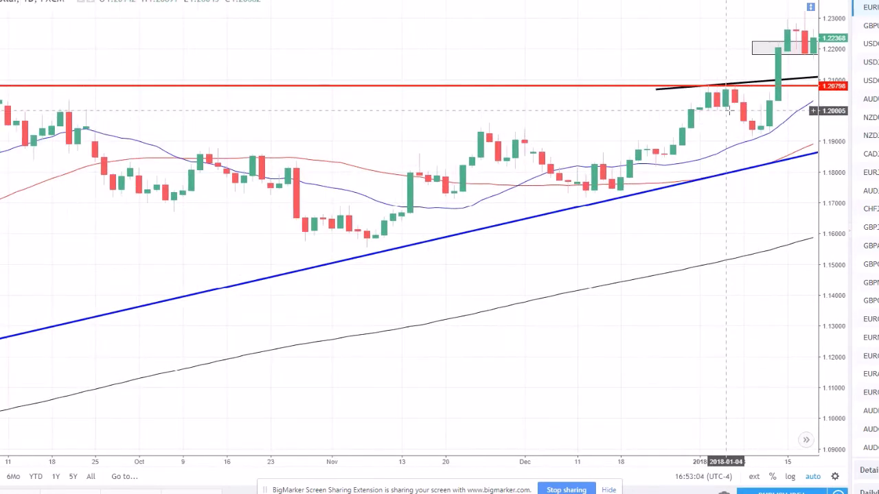
{"action": "scroll", "coordinate": [780, 53], "scroll_direction": "up", "scroll_amount": 1}
{"action": "left_click", "coordinate": [783, 53]}
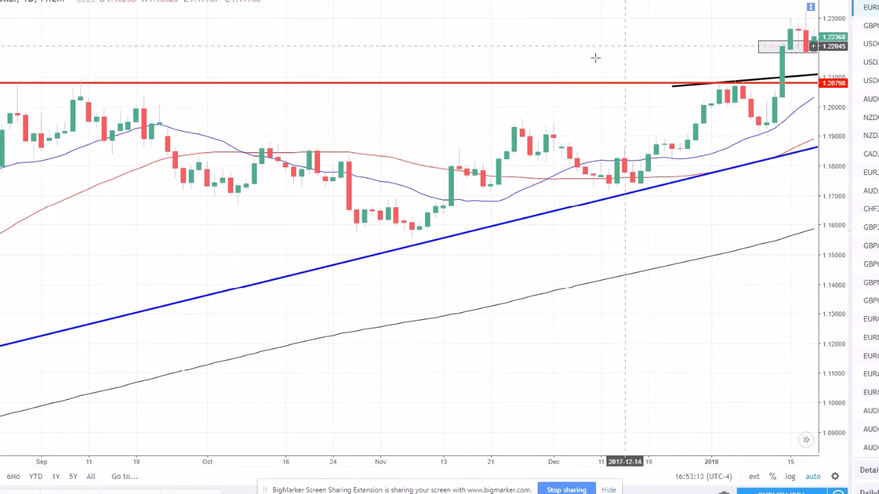
{"action": "left_click_drag", "start_coordinate": [595, 57], "coordinate": [546, 64]}
{"action": "scroll", "coordinate": [546, 64], "scroll_direction": "down", "scroll_amount": 5}
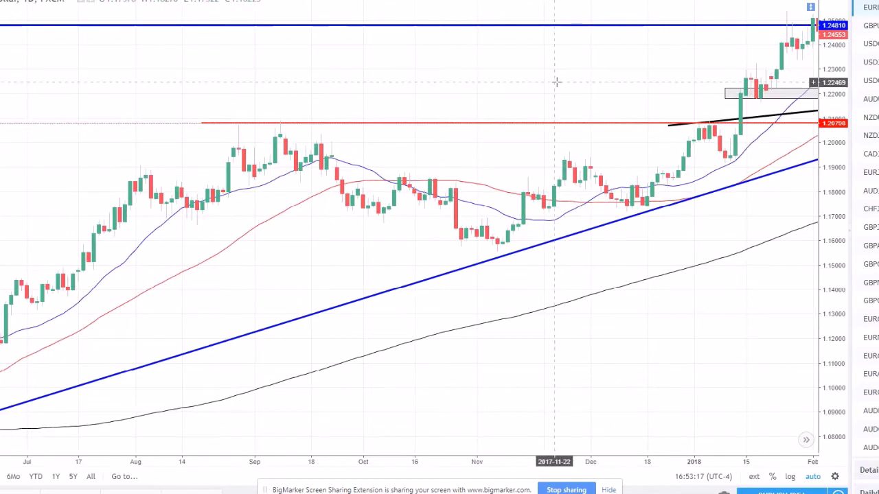
{"action": "scroll", "coordinate": [557, 82], "scroll_direction": "down", "scroll_amount": 1}
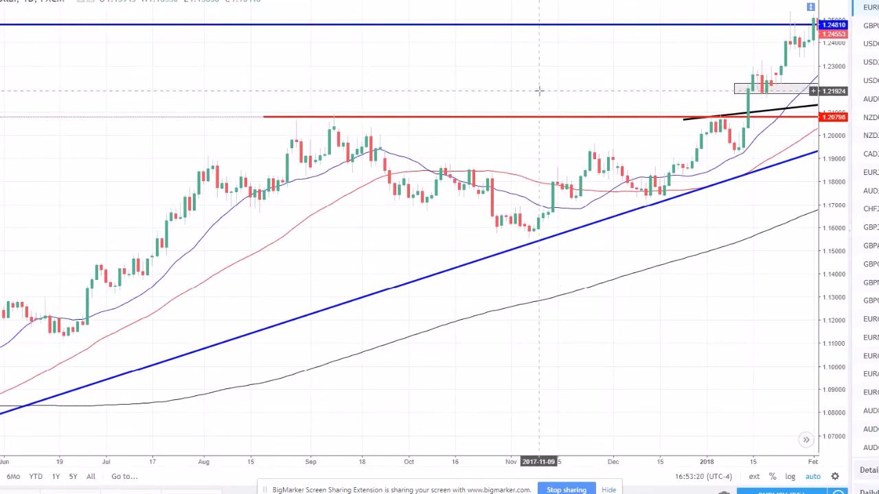
Draw a near-horizontal trend line at about 1.189 along the early August highs, from 2017-07-21 to 2017-09-08
{"action": "left_click_drag", "start_coordinate": [191, 120], "coordinate": [289, 121]}
{"action": "key", "text": "alt+t"}
{"action": "left_click", "coordinate": [270, 67]}
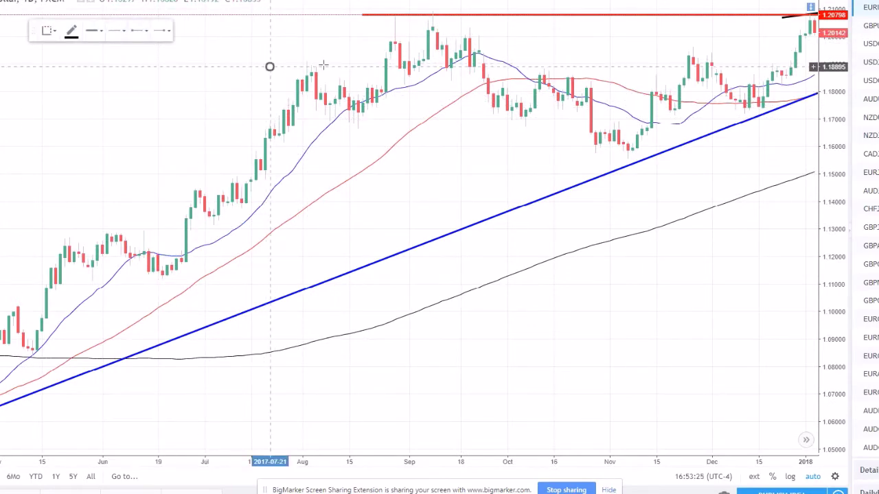
{"action": "left_click", "coordinate": [432, 66]}
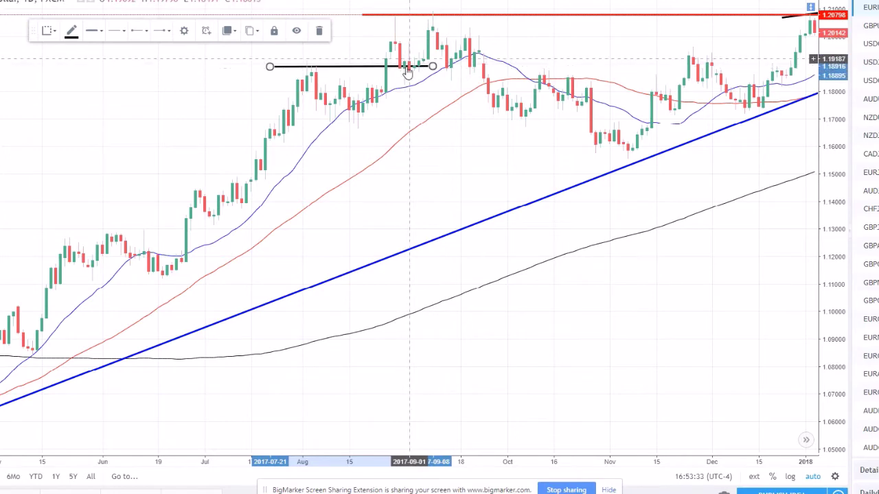
Examine the candles from August to November 2017 around the black 1.189 line and below the red level
{"action": "scroll", "coordinate": [268, 124], "scroll_direction": "up", "scroll_amount": 5}
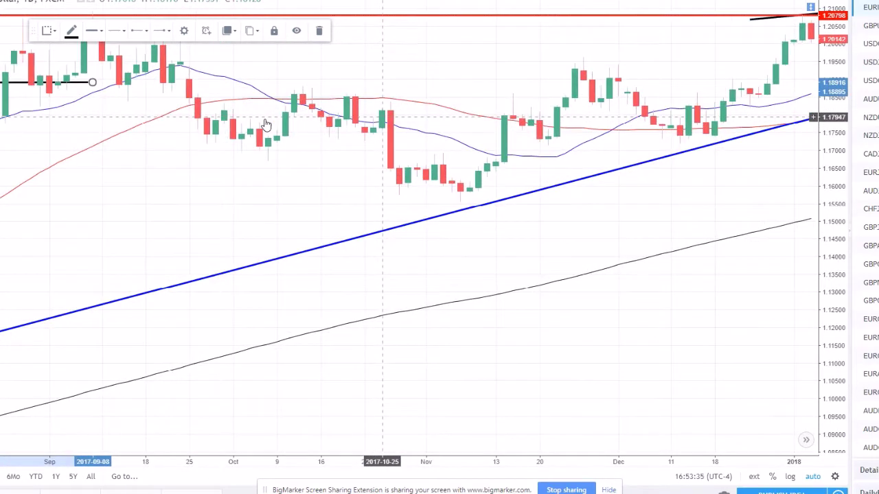
{"action": "left_click_drag", "start_coordinate": [237, 162], "coordinate": [518, 167]}
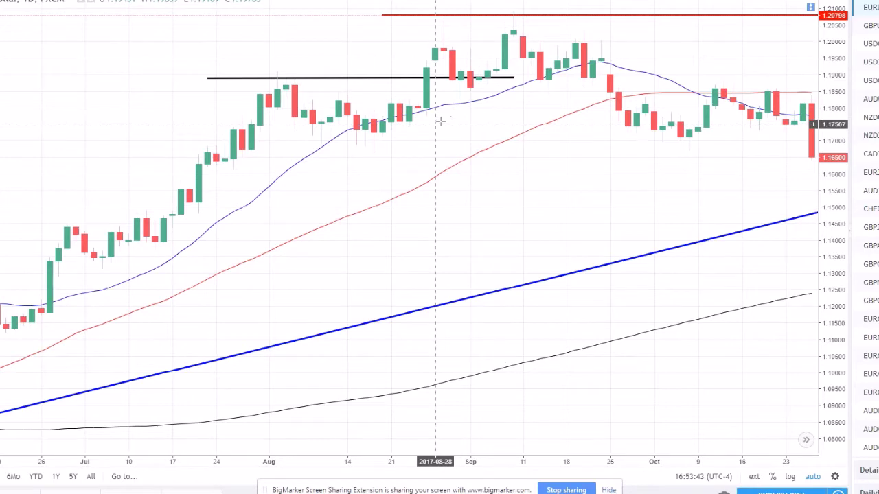
{"action": "scroll", "coordinate": [446, 118], "scroll_direction": "down", "scroll_amount": 1}
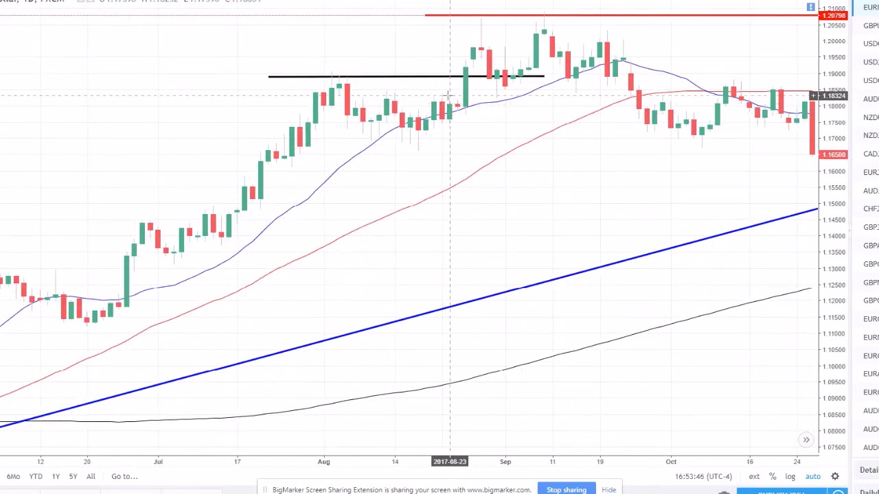
{"action": "scroll", "coordinate": [446, 110], "scroll_direction": "down", "scroll_amount": 1}
{"action": "scroll", "coordinate": [386, 107], "scroll_direction": "up", "scroll_amount": 1}
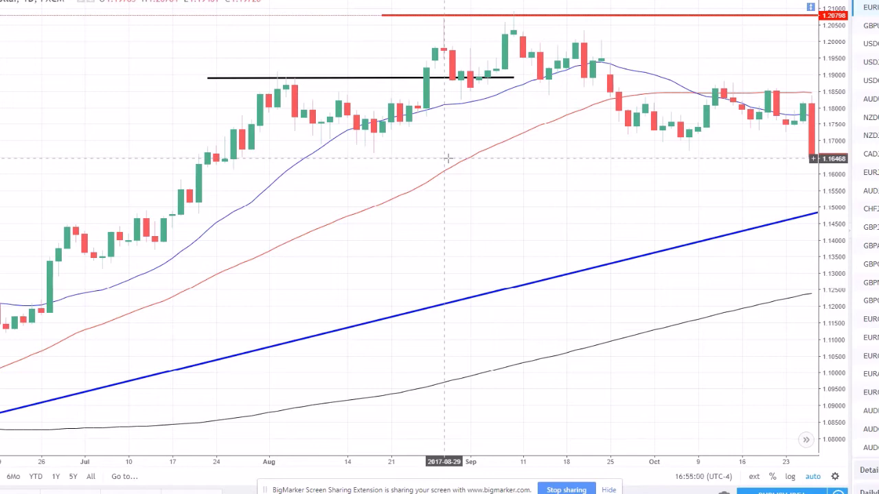
{"action": "scroll", "coordinate": [460, 206], "scroll_direction": "down", "scroll_amount": 2}
{"action": "scroll", "coordinate": [549, 229], "scroll_direction": "right", "scroll_amount": 3}
{"action": "scroll", "coordinate": [532, 230], "scroll_direction": "up", "scroll_amount": 2}
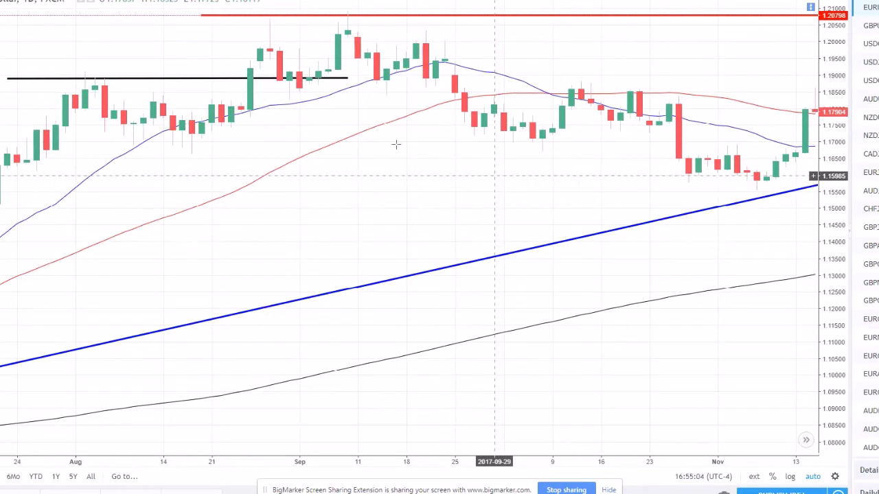
Draw a rectangle from about 1.2081 down to 1.1988, spanning 2017-08-18 to 2017-10-09, over the September highs and delete it
{"action": "scroll", "coordinate": [378, 31], "scroll_direction": "down", "scroll_amount": 2}
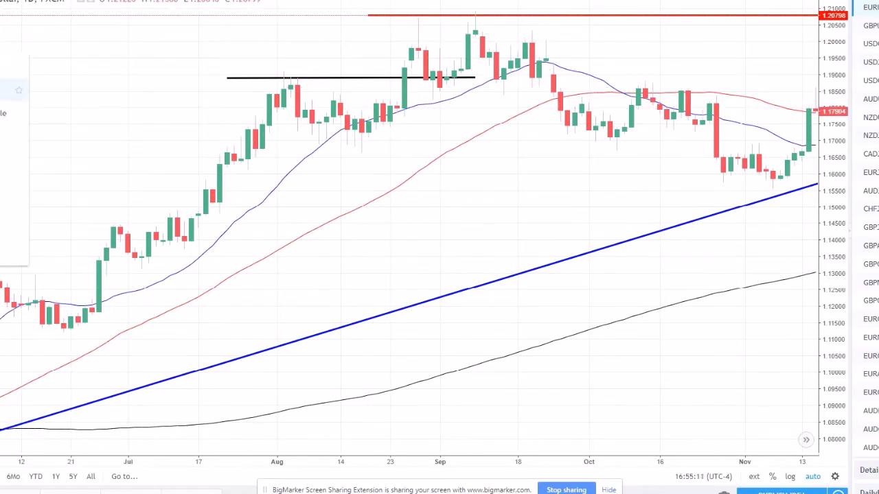
{"action": "left_click", "coordinate": [288, 78]}
{"action": "left_click_drag", "start_coordinate": [368, 14], "coordinate": [625, 46]}
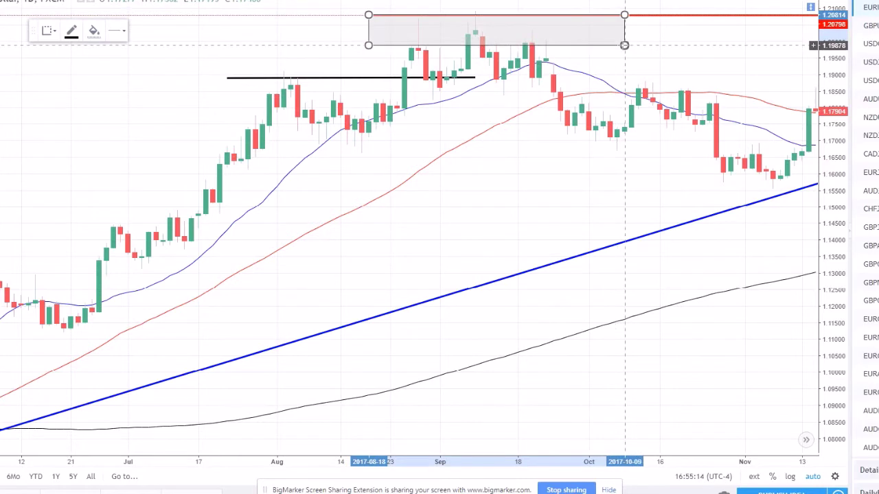
{"action": "left_click", "coordinate": [480, 165]}
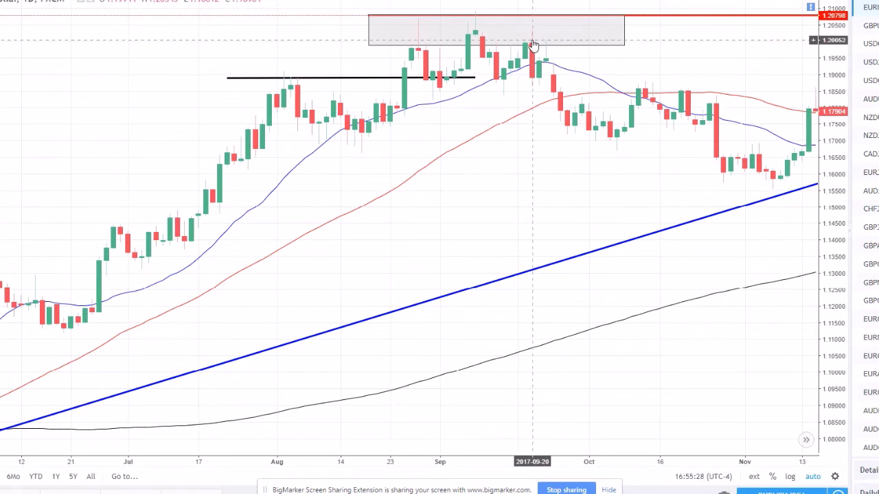
{"action": "left_click", "coordinate": [582, 46]}
{"action": "key", "text": "Delete"}
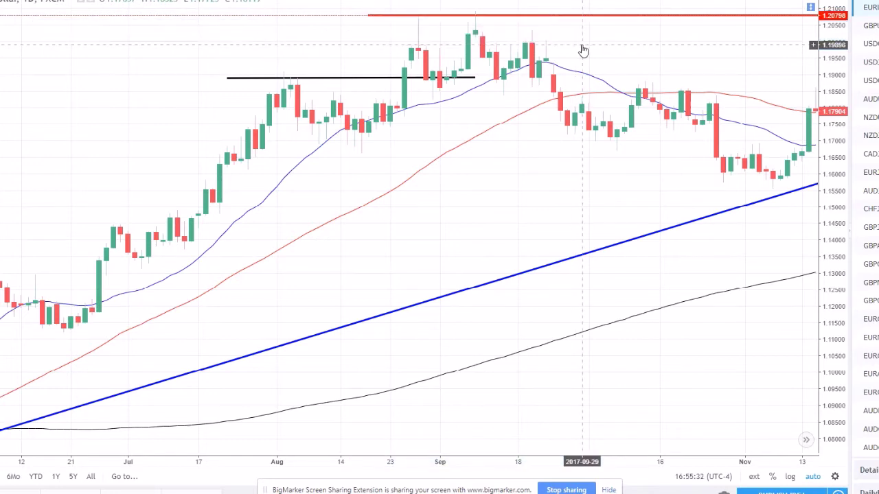
Draw a rectangle from about 1.1747 down to 1.1669 along the August and October lows, from 2017-08-09 to 2017-10-19
{"action": "scroll", "coordinate": [540, 149], "scroll_direction": "down", "scroll_amount": 2}
{"action": "scroll", "coordinate": [563, 167], "scroll_direction": "right", "scroll_amount": 2}
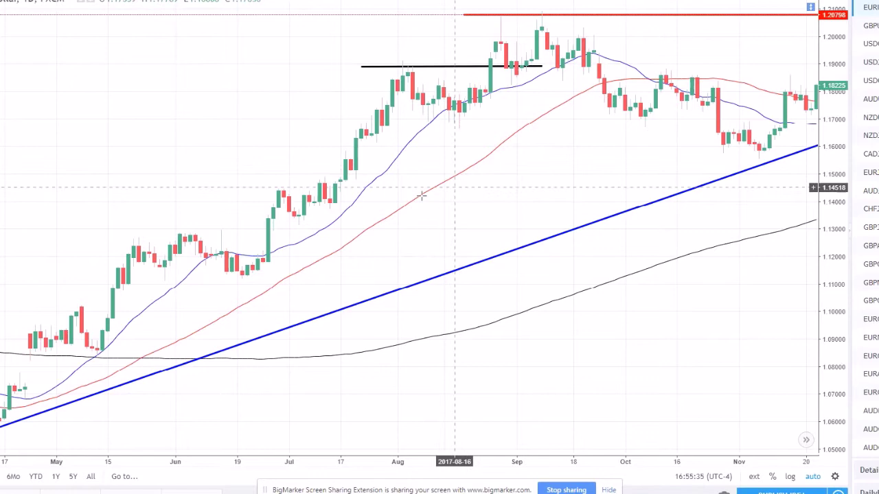
{"action": "scroll", "coordinate": [423, 187], "scroll_direction": "down", "scroll_amount": 2}
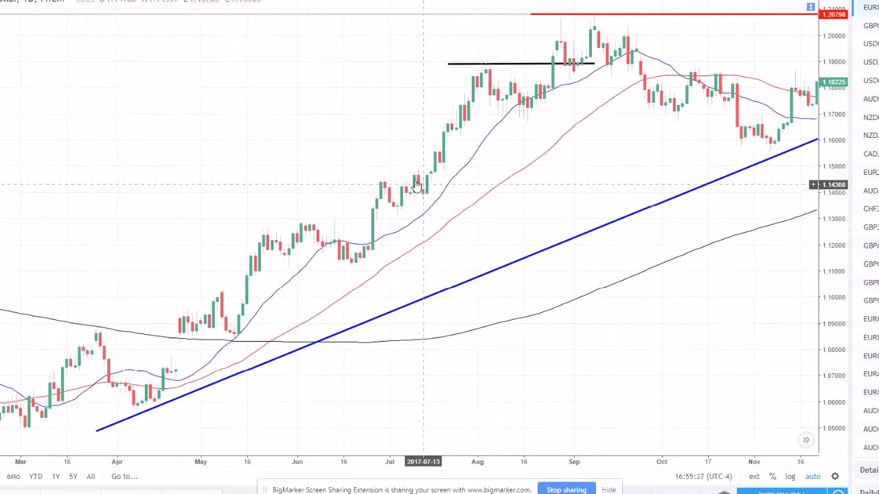
{"action": "left_click_drag", "start_coordinate": [600, 162], "coordinate": [243, 235]}
{"action": "left_click_drag", "start_coordinate": [340, 172], "coordinate": [447, 206]}
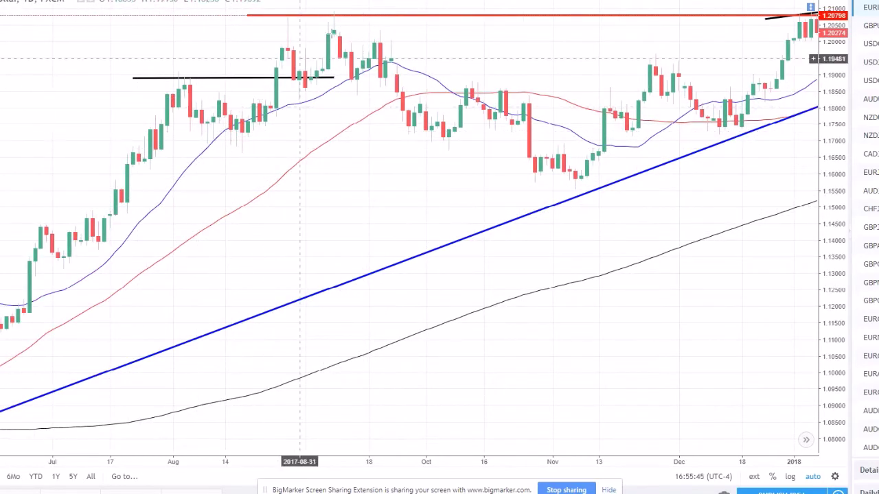
{"action": "left_click", "coordinate": [145, 77]}
{"action": "left_click", "coordinate": [208, 126]}
{"action": "left_click", "coordinate": [500, 151]}
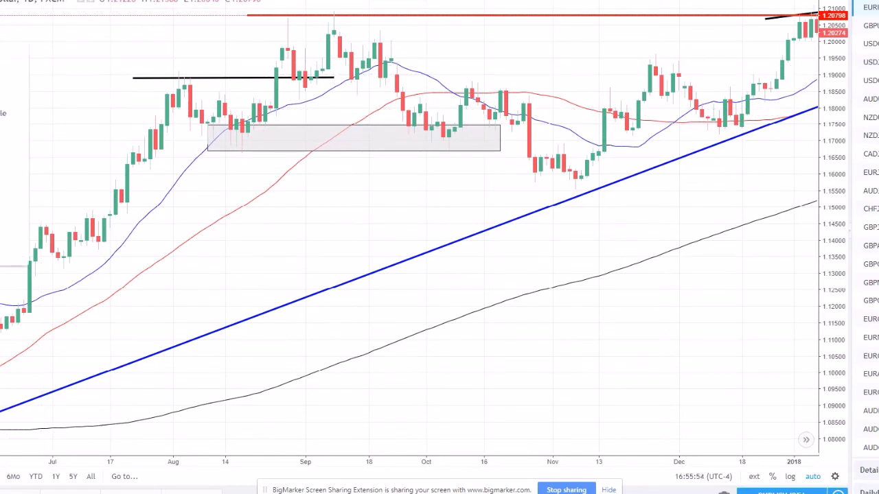
Brush a circle around the late September to early October candles at the grey zone, plus short strokes below and above the October candles
{"action": "left_click", "coordinate": [137, 77]}
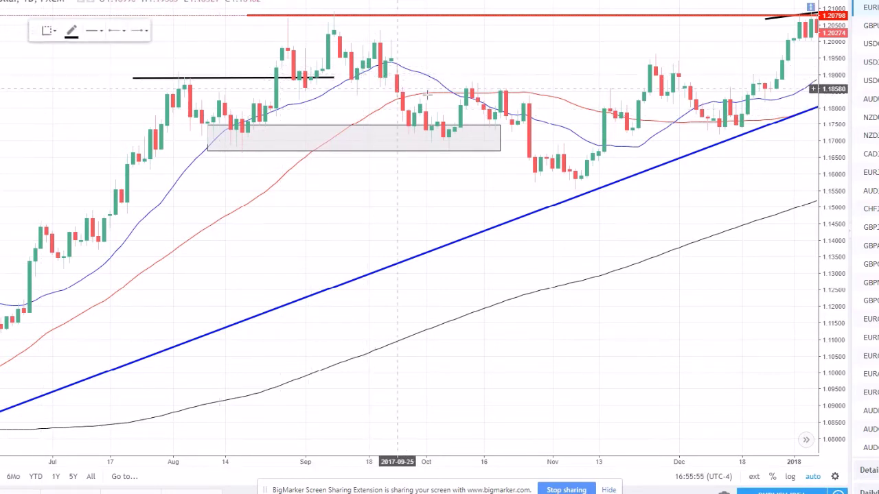
{"action": "mouse_move", "coordinate": [440, 123]}
{"action": "left_mouse_down"}
{"action": "mouse_move", "coordinate": [427, 137]}
{"action": "mouse_move", "coordinate": [443, 125]}
{"action": "left_mouse_up"}
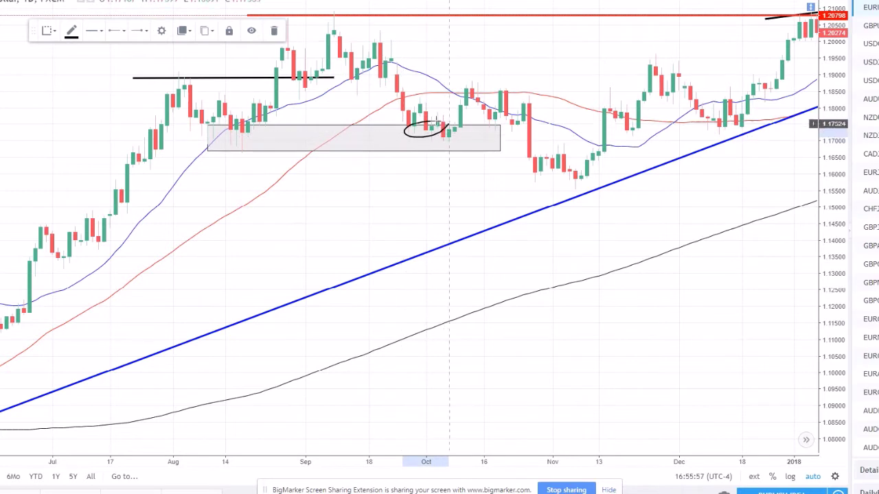
{"action": "left_click_drag", "start_coordinate": [444, 159], "coordinate": [467, 159]}
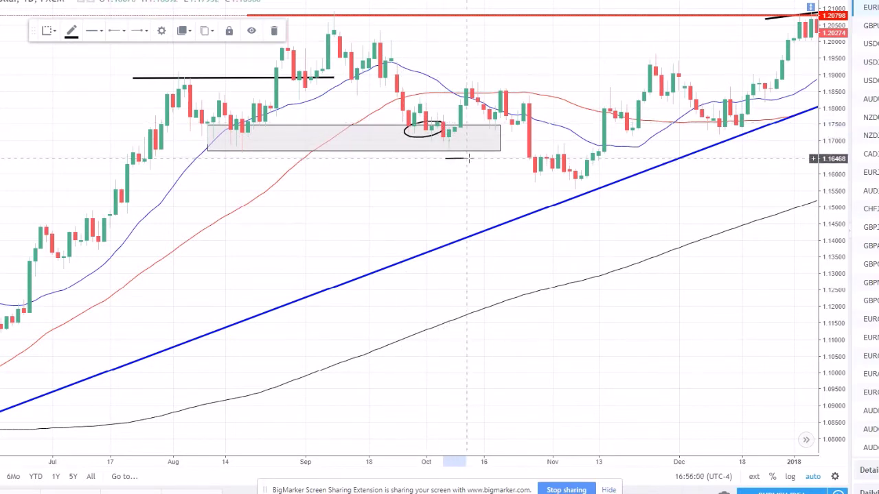
{"action": "left_click_drag", "start_coordinate": [463, 55], "coordinate": [485, 54]}
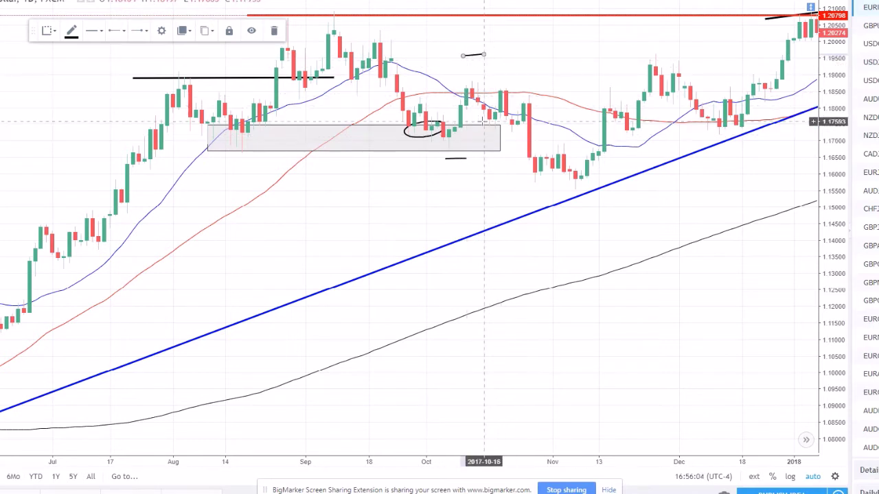
Delete the brushed circle and short strokes around the October candles
{"action": "key", "text": "Delete"}
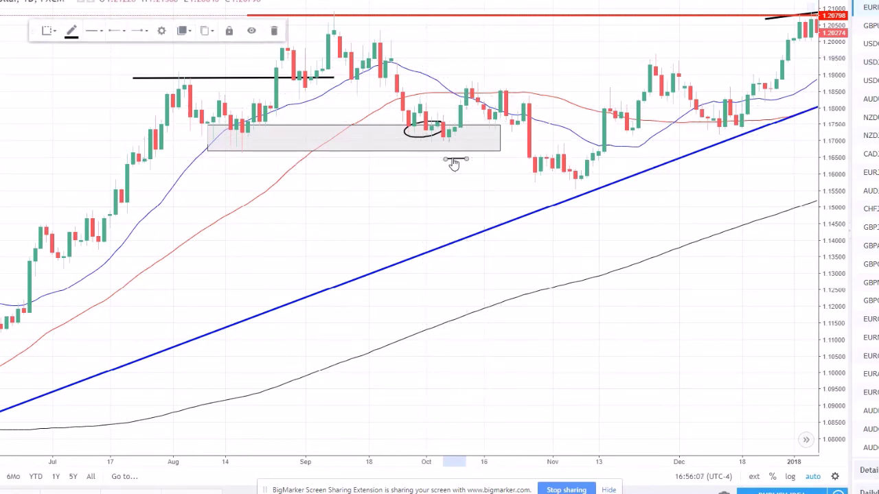
{"action": "left_click", "coordinate": [424, 141]}
{"action": "key", "text": "Delete"}
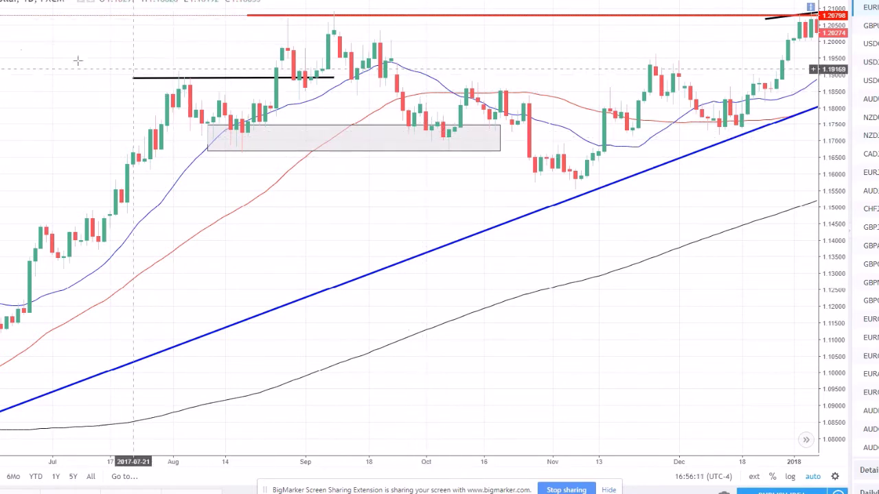
Brush a short stroke inside the grey zone under the mid-September candles and delete it
{"action": "left_click", "coordinate": [2, 103]}
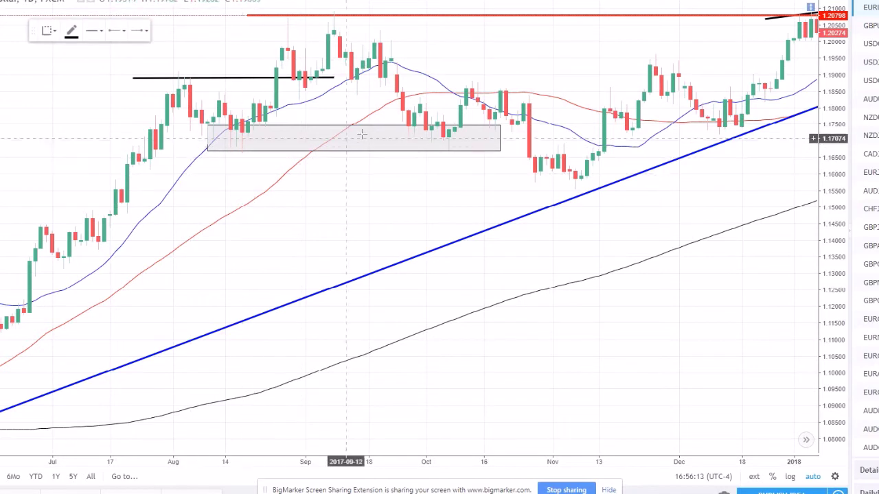
{"action": "mouse_move", "coordinate": [371, 137]}
{"action": "left_mouse_down"}
{"action": "mouse_move", "coordinate": [421, 135]}
{"action": "mouse_move", "coordinate": [383, 151]}
{"action": "mouse_move", "coordinate": [391, 151]}
{"action": "left_mouse_up"}
{"action": "key", "text": "Delete"}
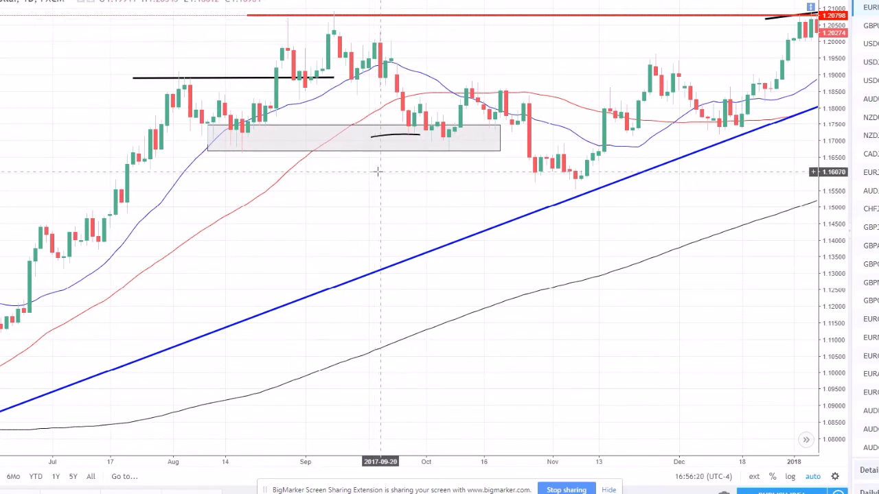
{"action": "left_click", "coordinate": [389, 138]}
{"action": "key", "text": "Delete"}
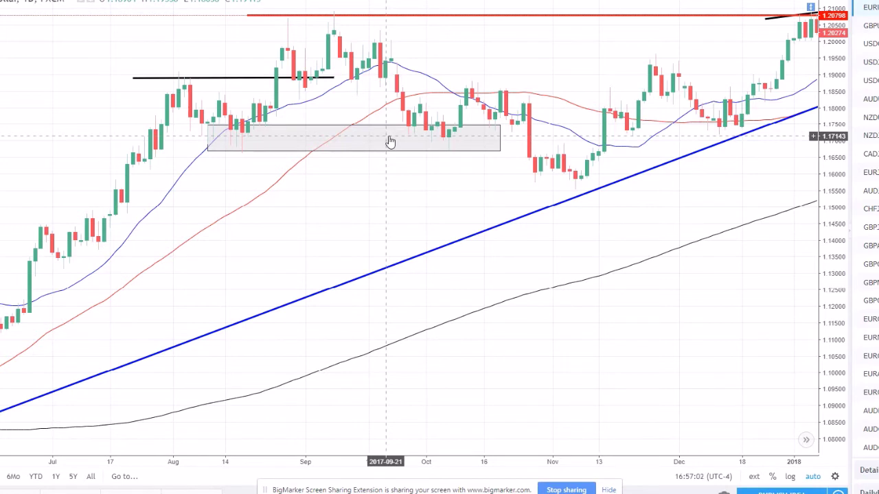
Delete the black 1.189 trend line and the grey rectangle along the August and October lows
{"action": "left_click", "coordinate": [268, 79]}
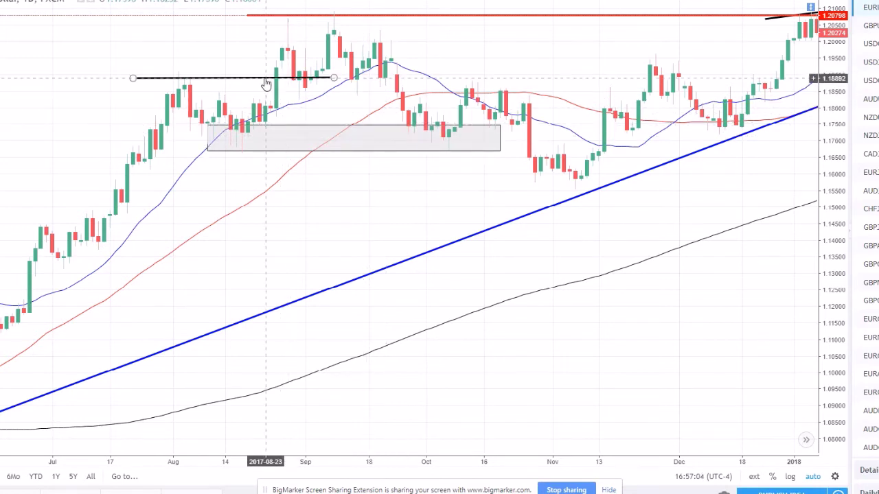
{"action": "key", "text": "Delete"}
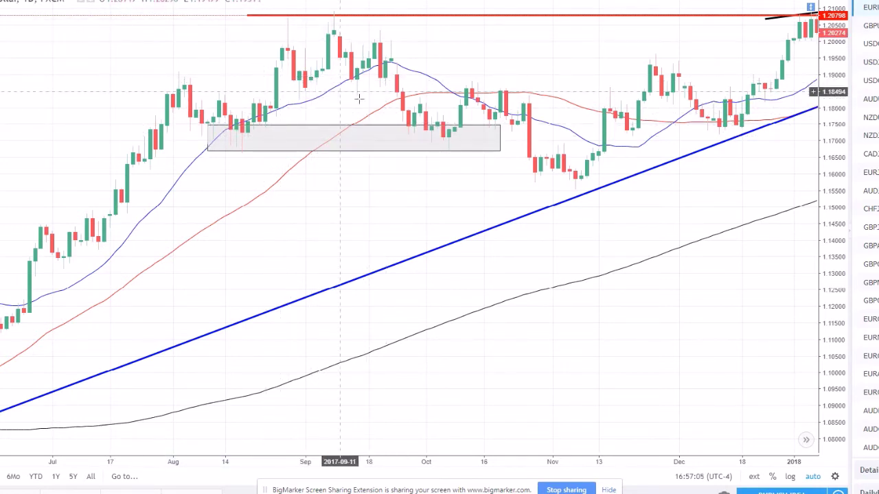
{"action": "left_click", "coordinate": [359, 148]}
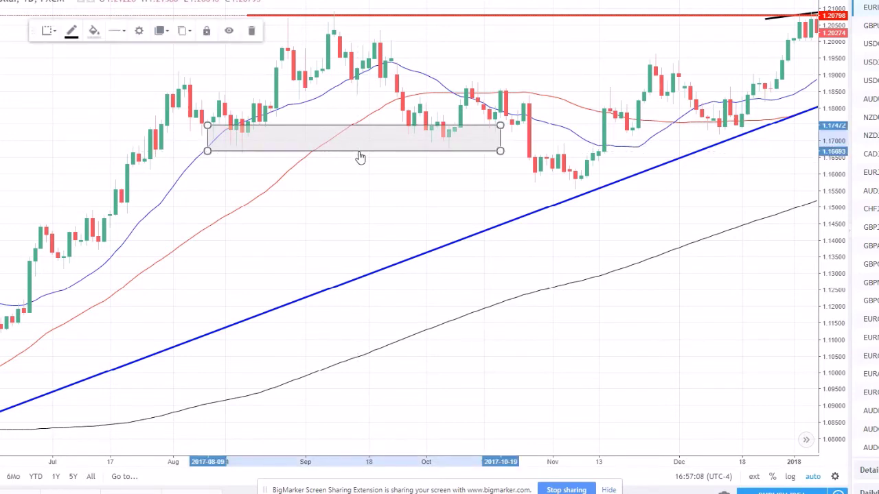
{"action": "key", "text": "Delete"}
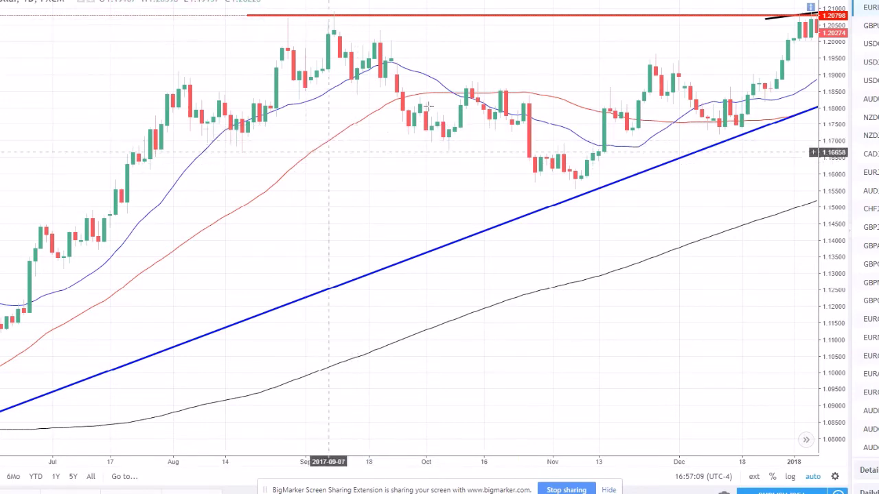
Switch the EUR/USD chart to the 240-minute interval
{"action": "scroll", "coordinate": [402, 122], "scroll_direction": "down", "scroll_amount": 3}
{"action": "scroll", "coordinate": [541, 206], "scroll_direction": "down", "scroll_amount": 2}
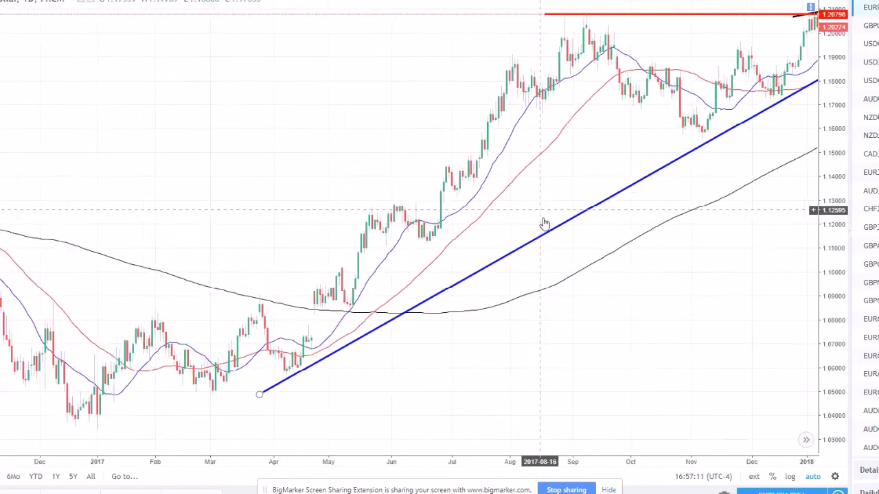
{"action": "scroll", "coordinate": [627, 270], "scroll_direction": "up", "scroll_amount": 4}
{"action": "scroll", "coordinate": [625, 272], "scroll_direction": "down", "scroll_amount": 2}
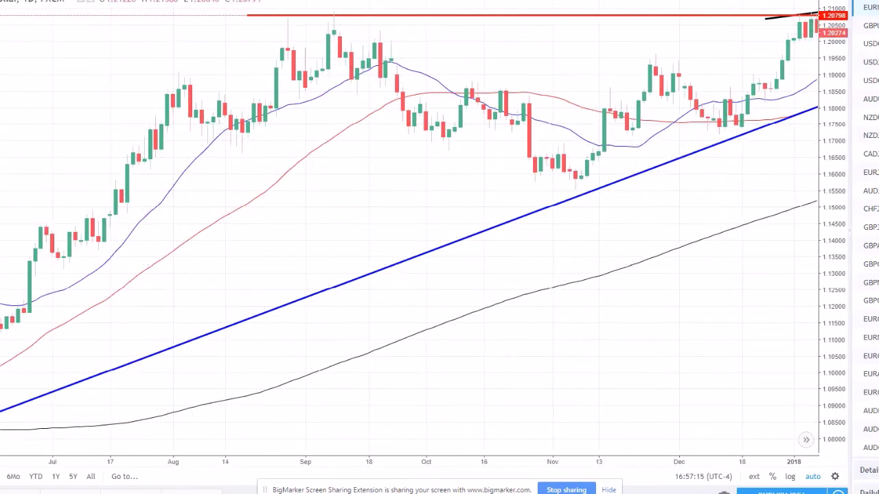
{"action": "key", "text": "2"}
{"action": "key", "text": "4"}
{"action": "key", "text": "0"}
{"action": "key", "text": "Return"}
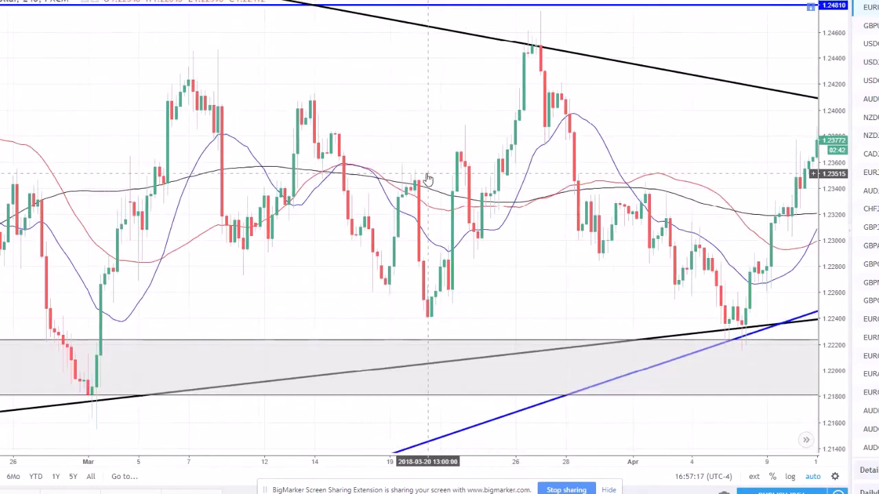
Draw a falling trend line along the mid-January 2018 highs, from about 1.2318 on January 14 to 1.2254 on January 25
{"action": "scroll", "coordinate": [427, 179], "scroll_direction": "down", "scroll_amount": 5}
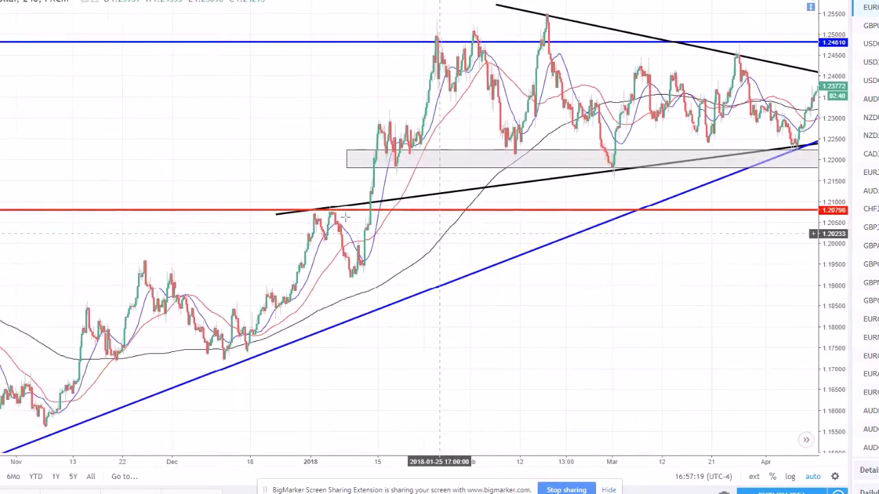
{"action": "left_click_drag", "start_coordinate": [181, 161], "coordinate": [520, 137]}
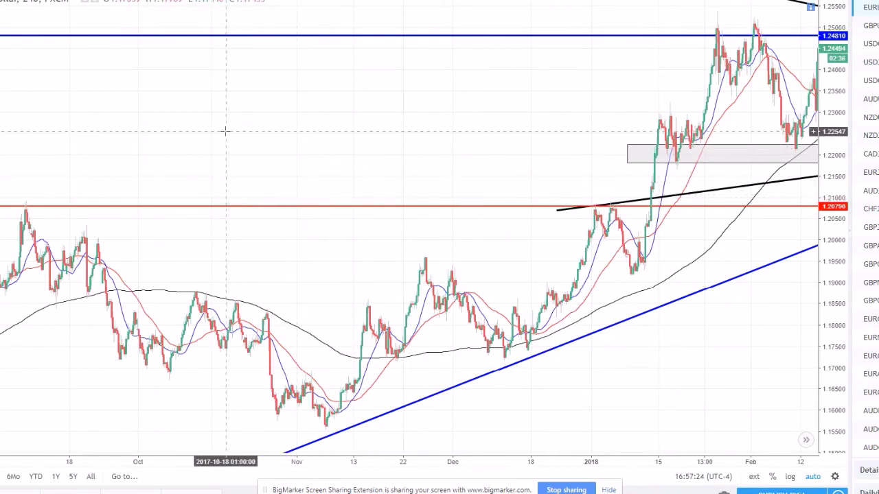
{"action": "scroll", "coordinate": [227, 130], "scroll_direction": "up", "scroll_amount": 5}
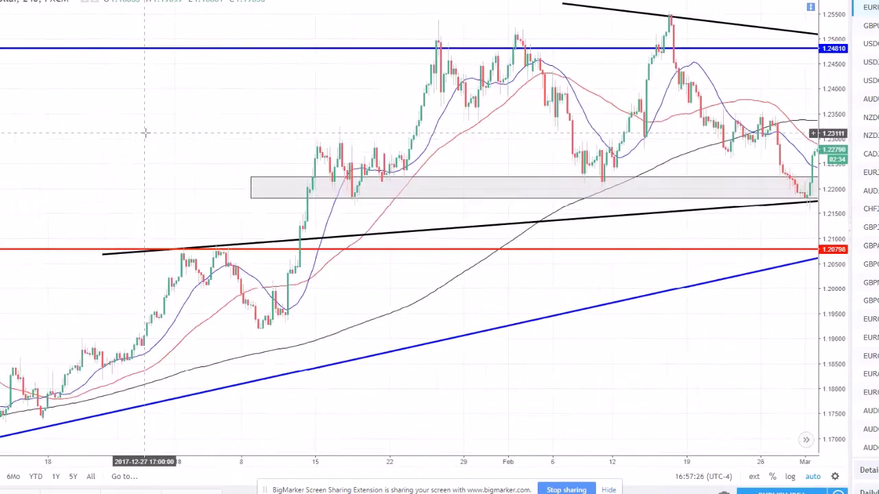
{"action": "scroll", "coordinate": [145, 133], "scroll_direction": "up", "scroll_amount": 3}
{"action": "left_click_drag", "start_coordinate": [178, 120], "coordinate": [545, 112]}
{"action": "key", "text": "alt+t"}
{"action": "left_click", "coordinate": [409, 126]}
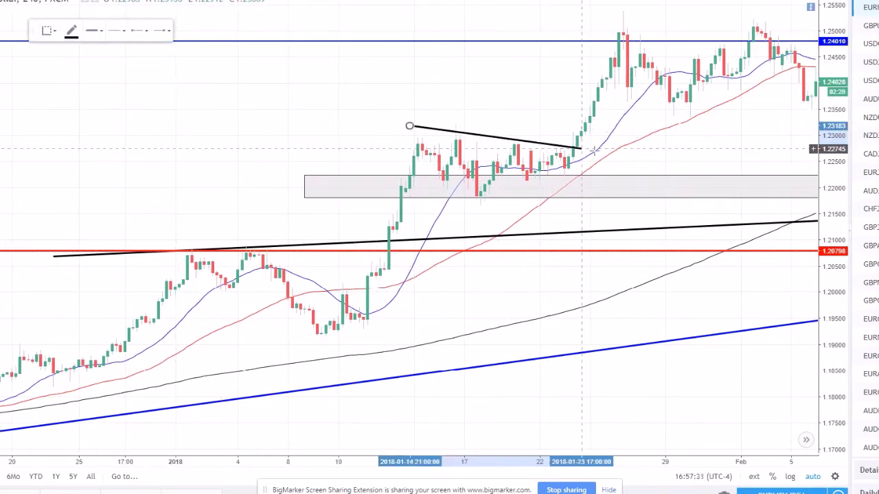
{"action": "left_click", "coordinate": [619, 159]}
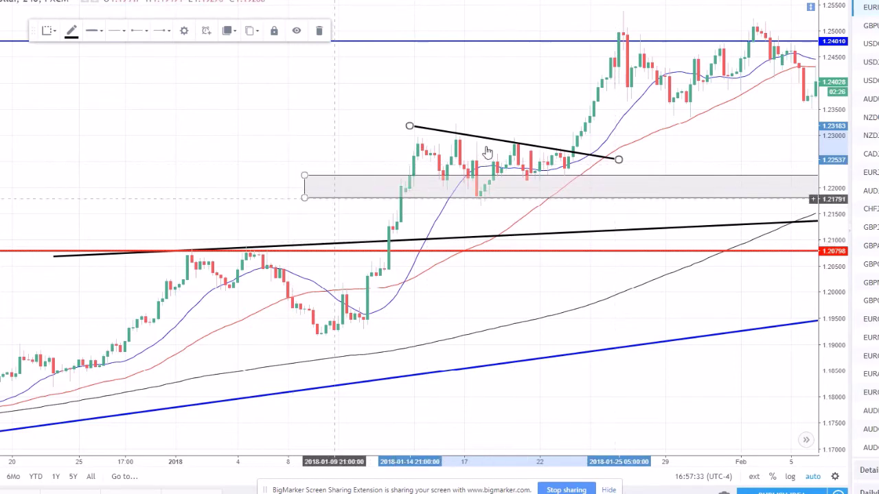
{"action": "left_click", "coordinate": [506, 121]}
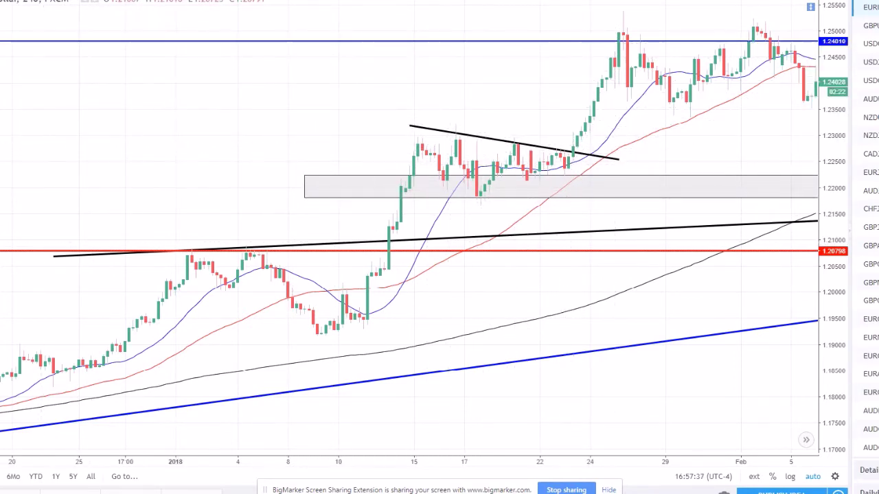
Draw a rising trend line under the January lows, from about 1.2165 on January 17 to 1.2247 on January 24
{"action": "left_click", "coordinate": [473, 206]}
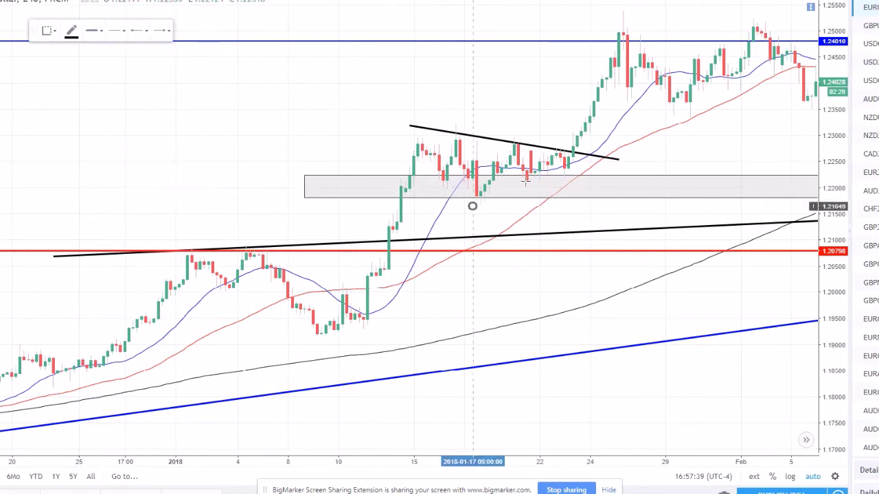
{"action": "left_click", "coordinate": [599, 163]}
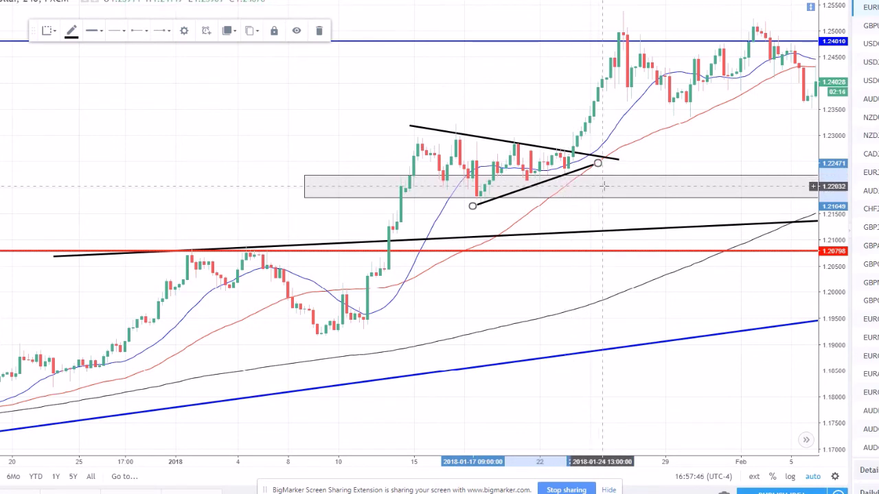
Delete the rising and falling trend lines around the January 2018 consolidation
{"action": "key", "text": "Delete"}
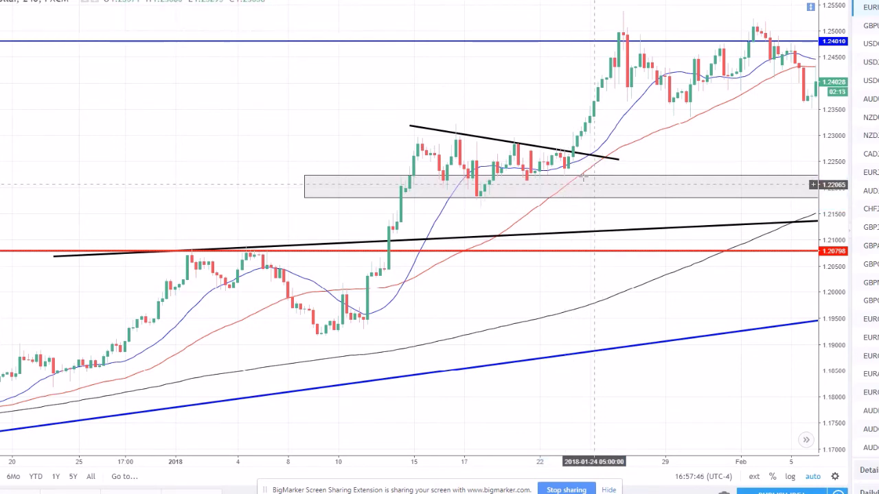
{"action": "left_click", "coordinate": [497, 142]}
{"action": "key", "text": "Delete"}
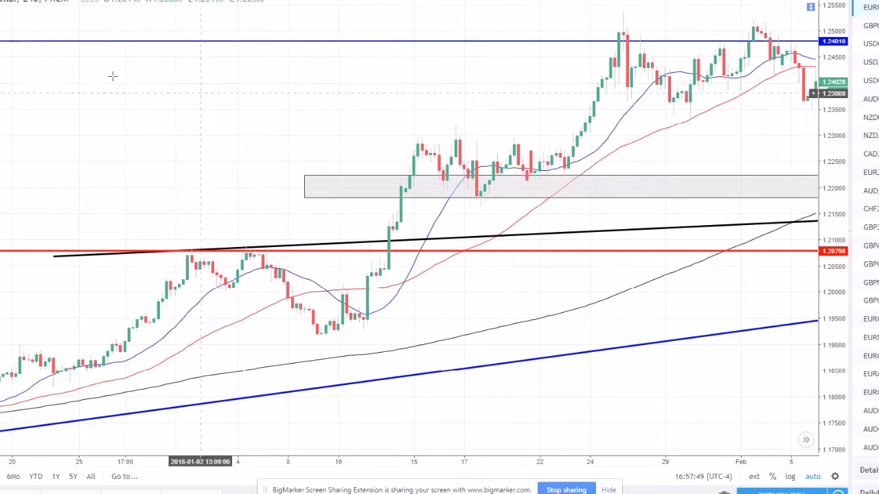
Switch the chart to the 1D interval
{"action": "type", "text": "1D"}
{"action": "key", "text": "Return"}
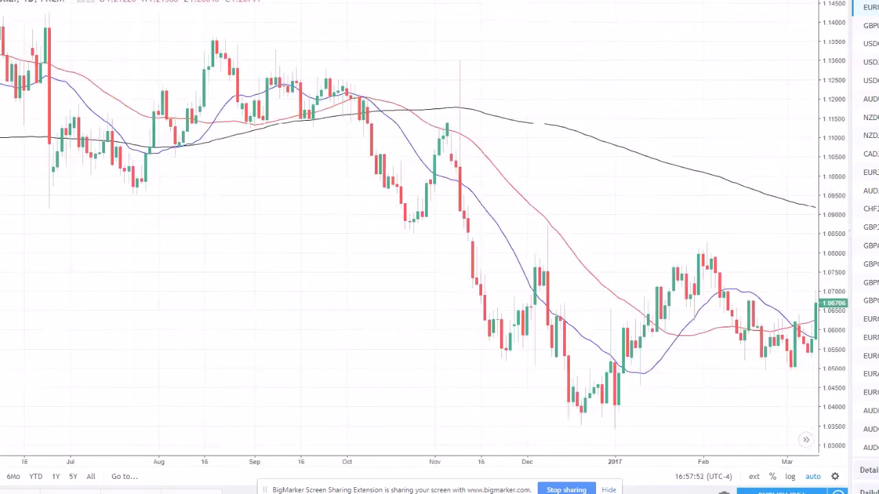
Draw a falling trend line from about 1.1373 on August 15, 2016 to 1.0807 on March 8, 2017, and delete it
{"action": "scroll", "coordinate": [177, 188], "scroll_direction": "down", "scroll_amount": 5}
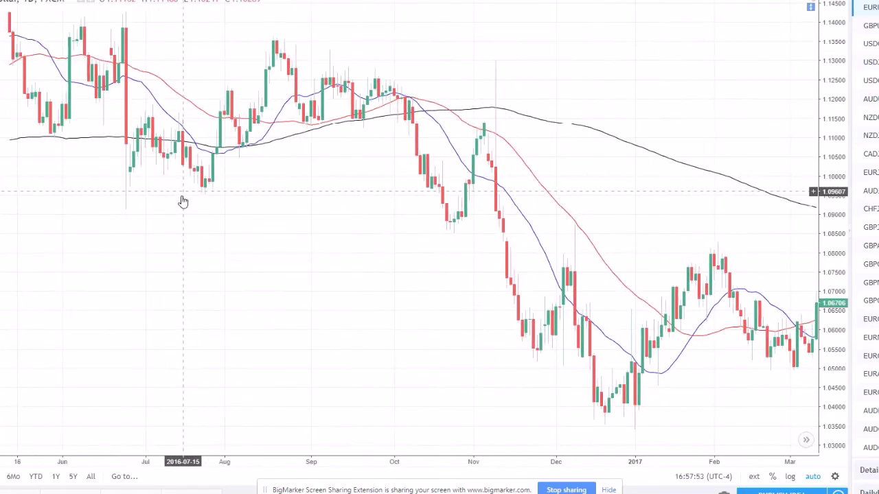
{"action": "left_click_drag", "start_coordinate": [288, 285], "coordinate": [211, 287]}
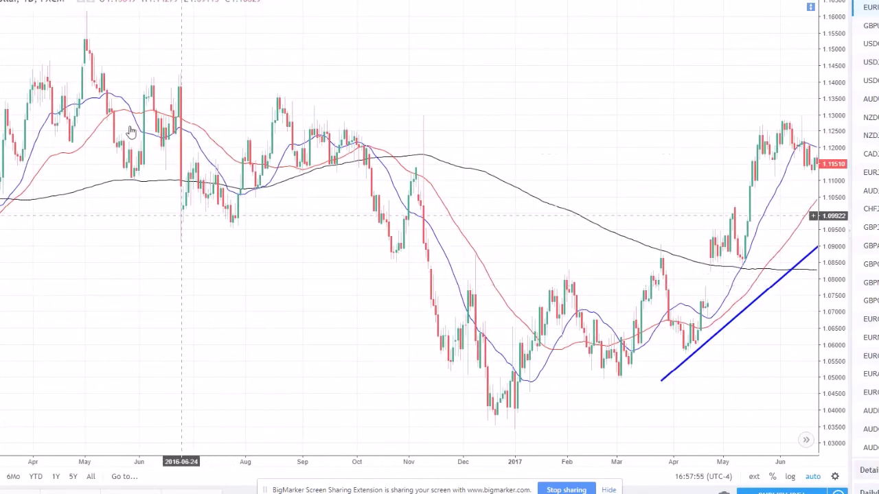
{"action": "left_click", "coordinate": [271, 92]}
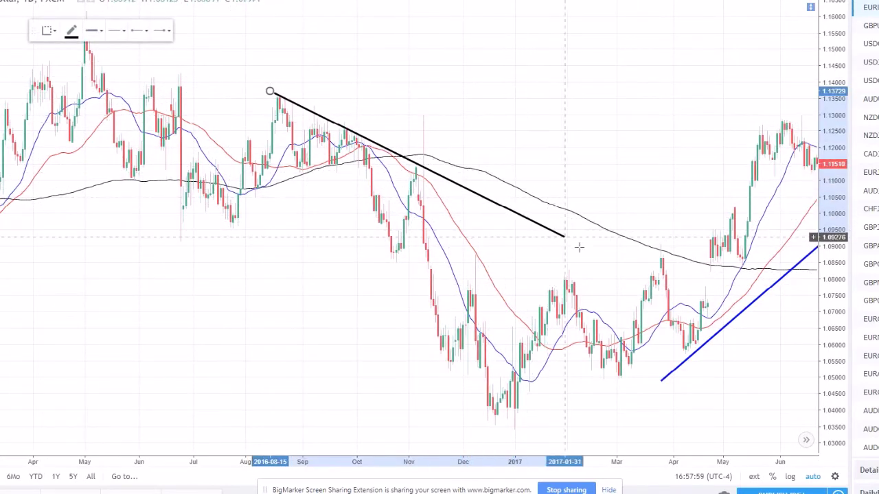
{"action": "left_click", "coordinate": [628, 277]}
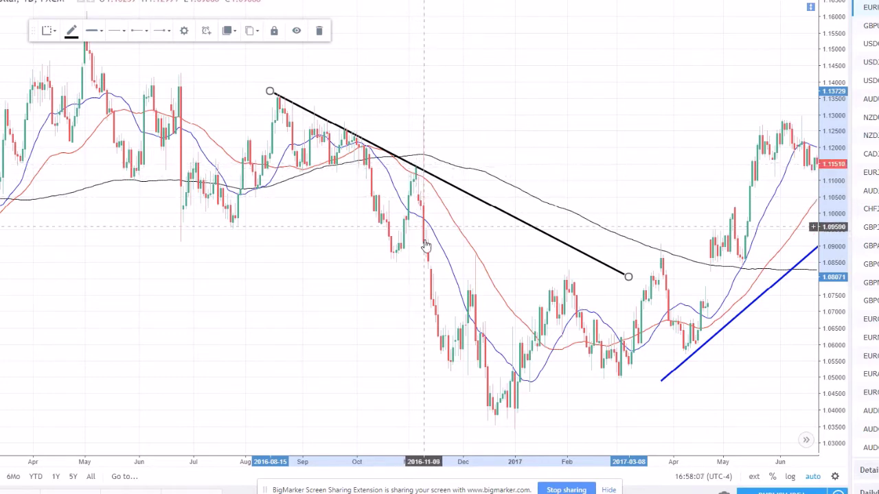
{"action": "key", "text": "Delete"}
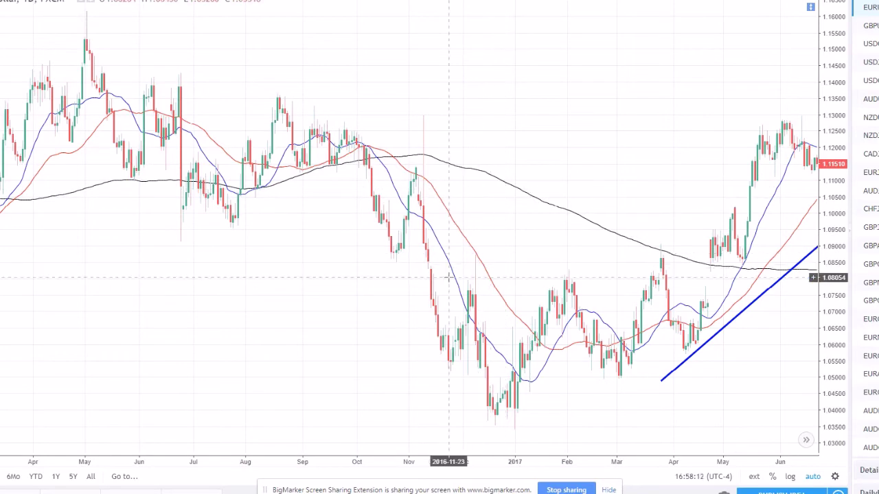
Examine the daily uptrend from the end of 2016 to April 2018 against the rising blue trend line and the red 1.20798 level
{"action": "left_click_drag", "start_coordinate": [426, 290], "coordinate": [269, 329]}
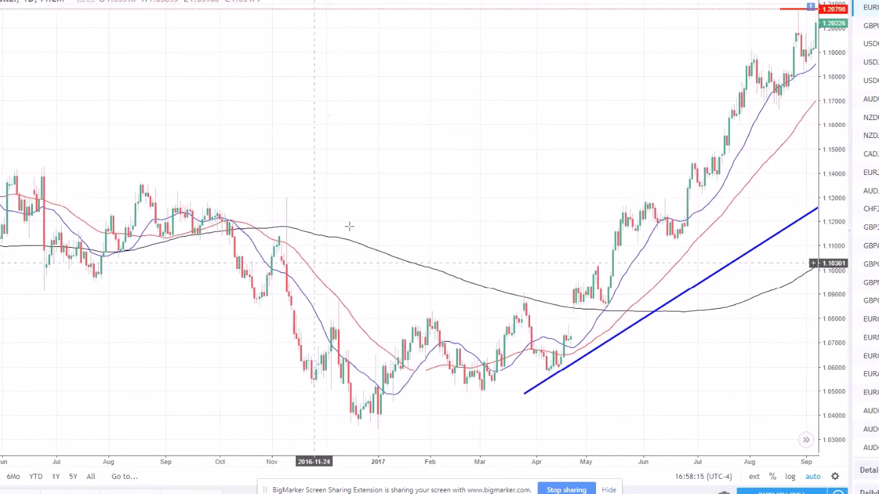
{"action": "scroll", "coordinate": [264, 199], "scroll_direction": "right", "scroll_amount": 5}
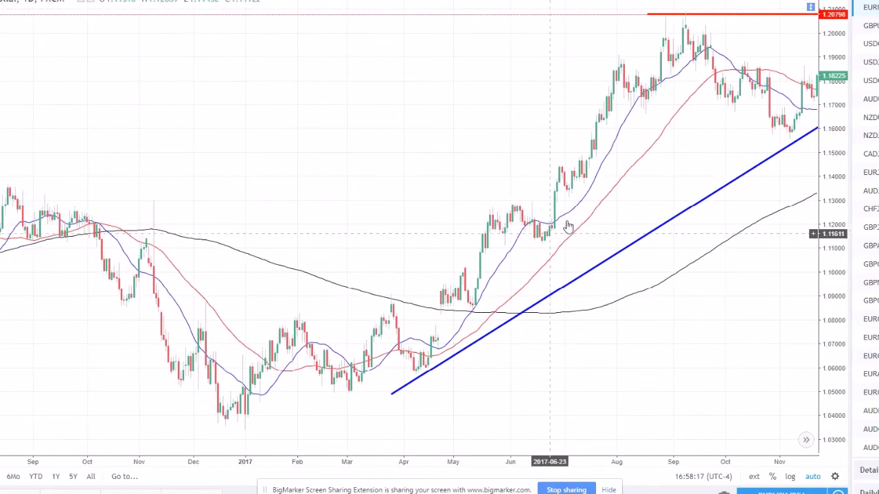
{"action": "scroll", "coordinate": [554, 236], "scroll_direction": "right", "scroll_amount": 8}
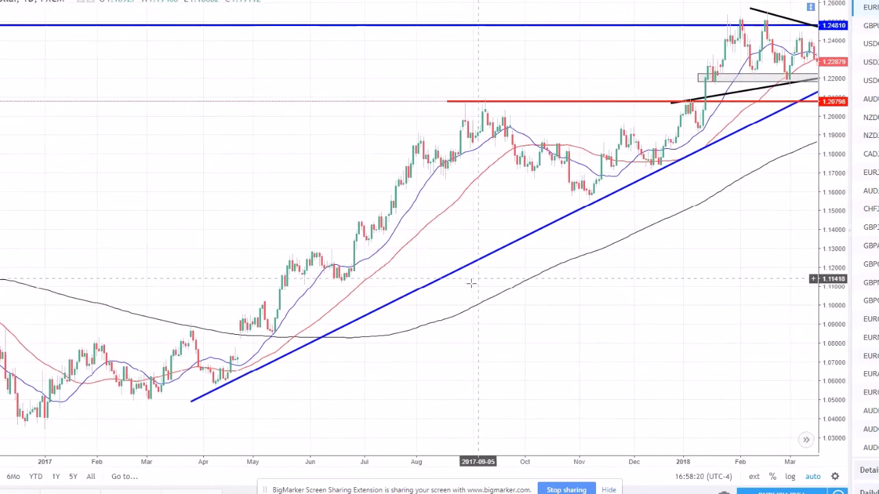
{"action": "scroll", "coordinate": [471, 283], "scroll_direction": "down", "scroll_amount": 4}
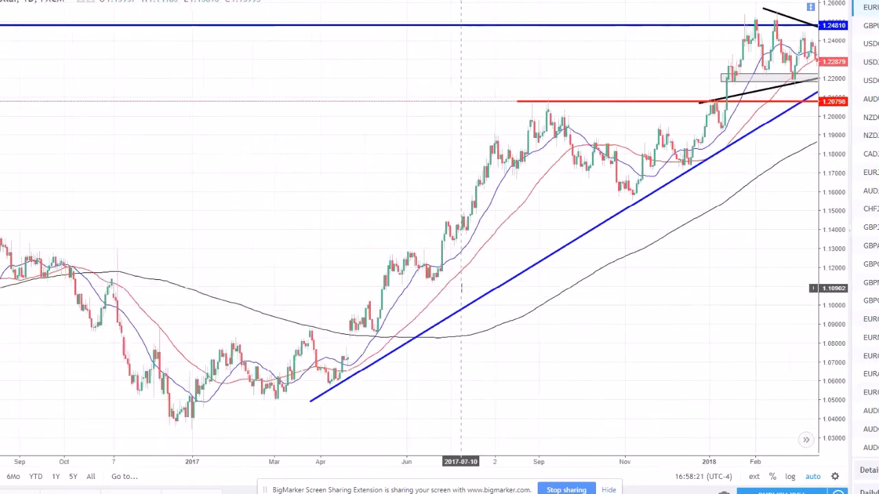
{"action": "scroll", "coordinate": [369, 175], "scroll_direction": "up", "scroll_amount": 3}
{"action": "scroll", "coordinate": [536, 232], "scroll_direction": "up", "scroll_amount": 3}
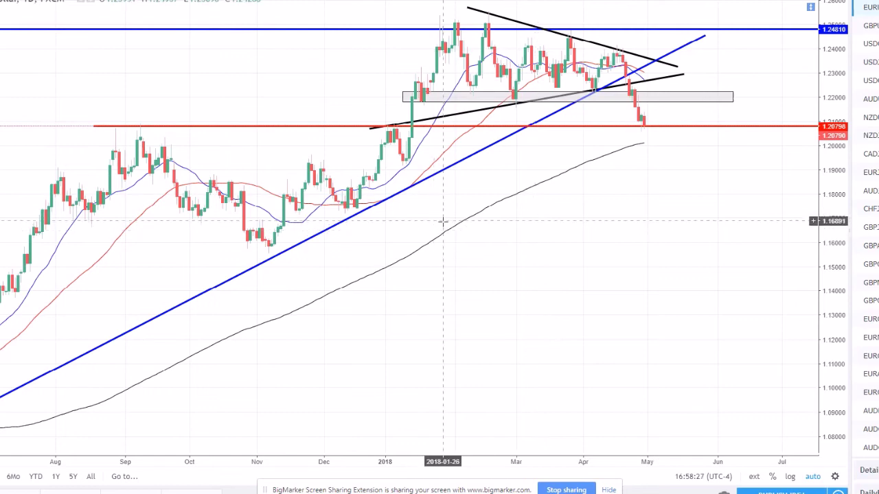
{"action": "scroll", "coordinate": [476, 202], "scroll_direction": "down", "scroll_amount": 3}
{"action": "left_click_drag", "start_coordinate": [535, 261], "coordinate": [625, 264]}
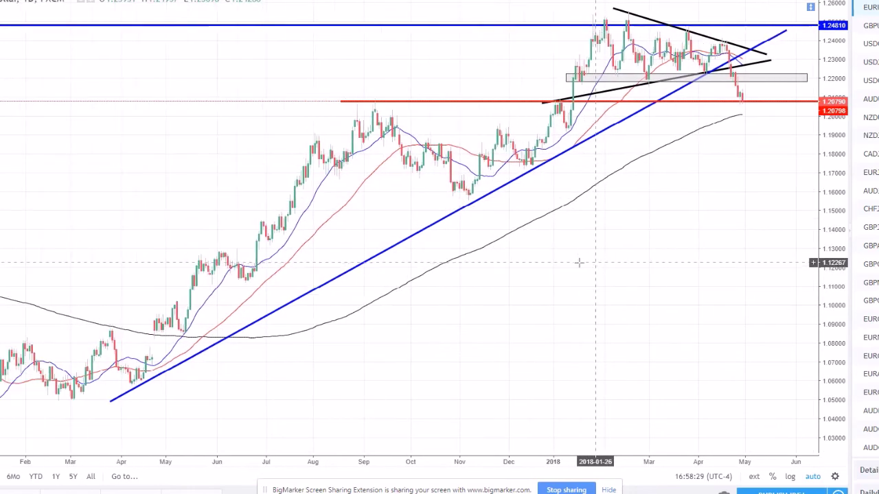
Circle the late August to September 2017 highs just below the red 1.20798 level with an ellipse, and delete the ellipse
{"action": "scroll", "coordinate": [467, 267], "scroll_direction": "up", "scroll_amount": 2}
{"action": "left_click_drag", "start_coordinate": [467, 277], "coordinate": [682, 109]}
{"action": "left_click", "coordinate": [340, 108]}
{"action": "left_click_drag", "start_coordinate": [340, 108], "coordinate": [421, 126]}
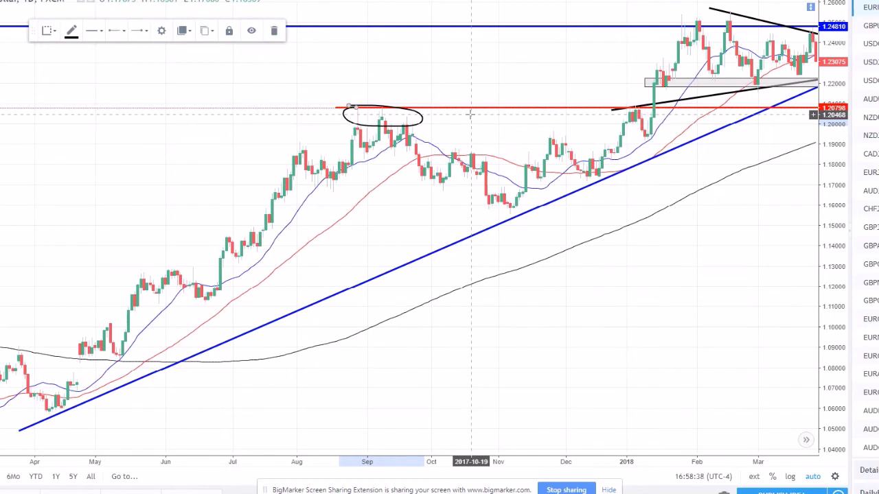
{"action": "key", "text": "Delete"}
Sketch a freehand curve with three arches over the price peaks from late July to late October 2017, and delete it
{"action": "mouse_move", "coordinate": [287, 206]}
{"action": "left_mouse_down"}
{"action": "mouse_move", "coordinate": [302, 168]}
{"action": "mouse_move", "coordinate": [326, 173]}
{"action": "mouse_move", "coordinate": [354, 138]}
{"action": "mouse_move", "coordinate": [418, 165]}
{"action": "mouse_move", "coordinate": [460, 149]}
{"action": "mouse_move", "coordinate": [491, 195]}
{"action": "mouse_move", "coordinate": [439, 179]}
{"action": "mouse_move", "coordinate": [501, 179]}
{"action": "left_mouse_up"}
{"action": "key", "text": "ctrl+z"}
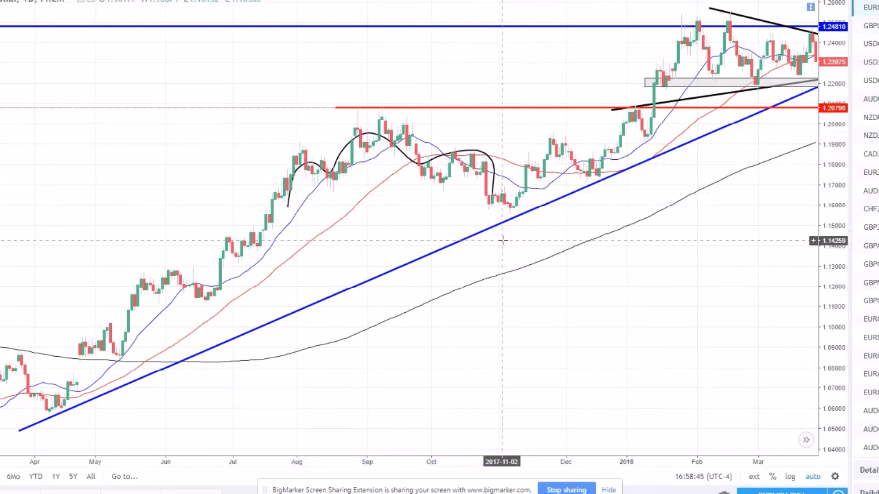
{"action": "left_click", "coordinate": [483, 154]}
{"action": "key", "text": "Delete"}
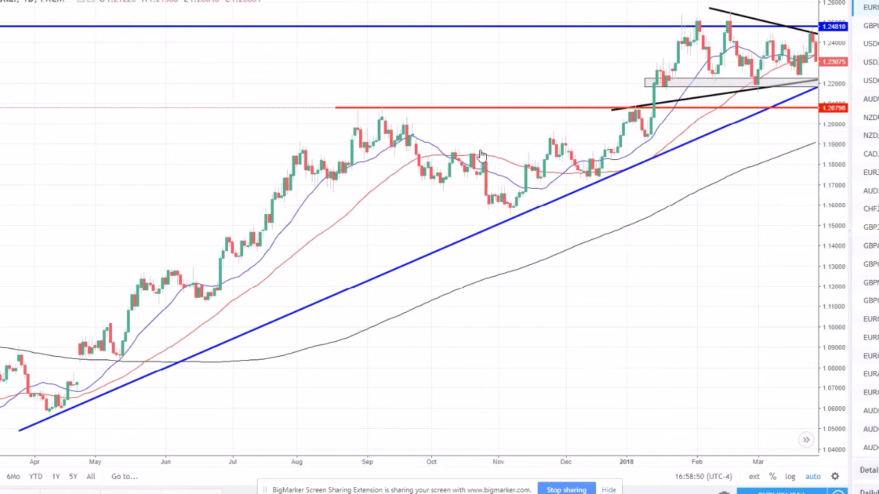
Examine how price behaves around the red 1.20798 level and the rising trend line between mid-2017 and April 2018
{"action": "scroll", "coordinate": [273, 120], "scroll_direction": "down", "scroll_amount": 1}
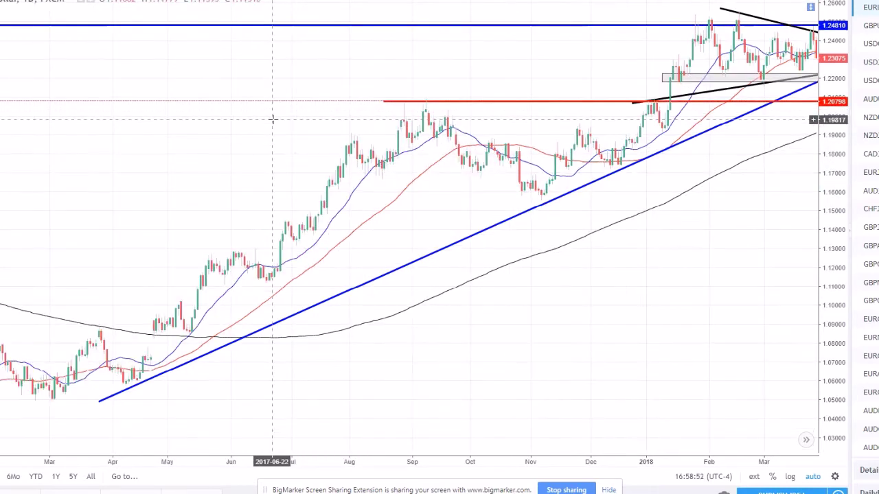
{"action": "scroll", "coordinate": [273, 120], "scroll_direction": "down", "scroll_amount": 1}
{"action": "scroll", "coordinate": [232, 126], "scroll_direction": "up", "scroll_amount": 2}
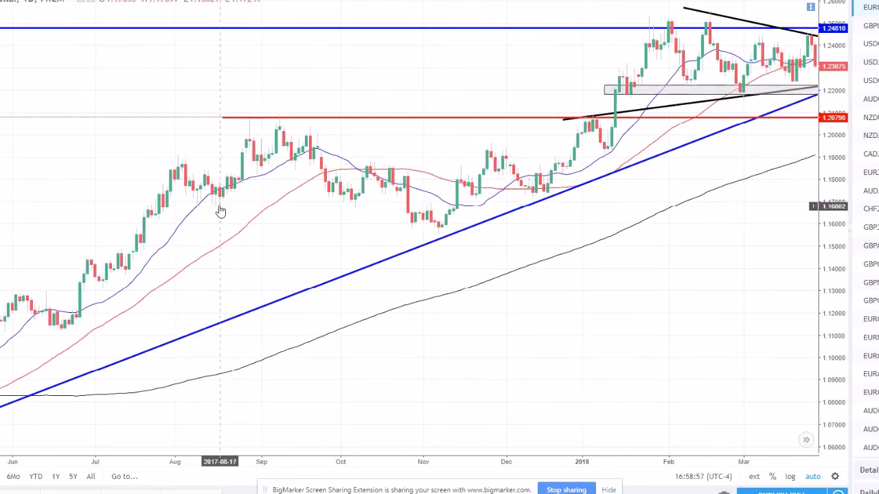
{"action": "left_click_drag", "start_coordinate": [239, 123], "coordinate": [241, 122]}
{"action": "key", "text": "ctrl+z"}
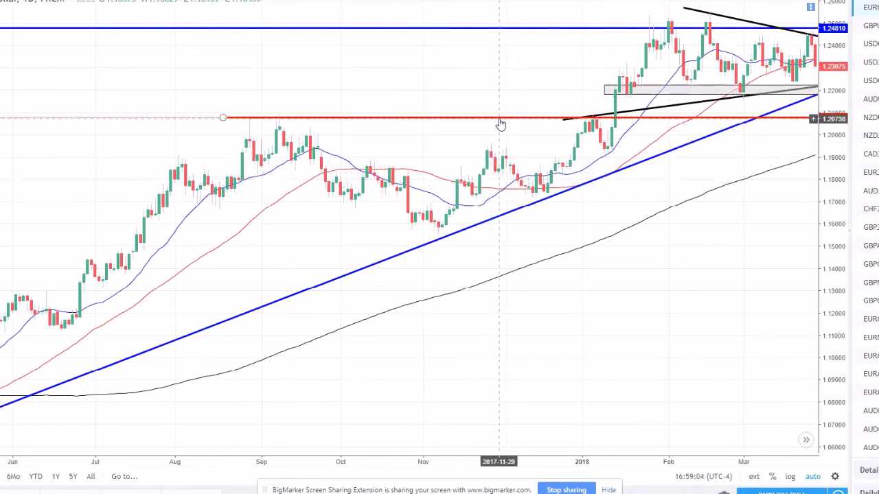
{"action": "scroll", "coordinate": [380, 142], "scroll_direction": "down", "scroll_amount": 2}
{"action": "scroll", "coordinate": [382, 142], "scroll_direction": "down", "scroll_amount": 2}
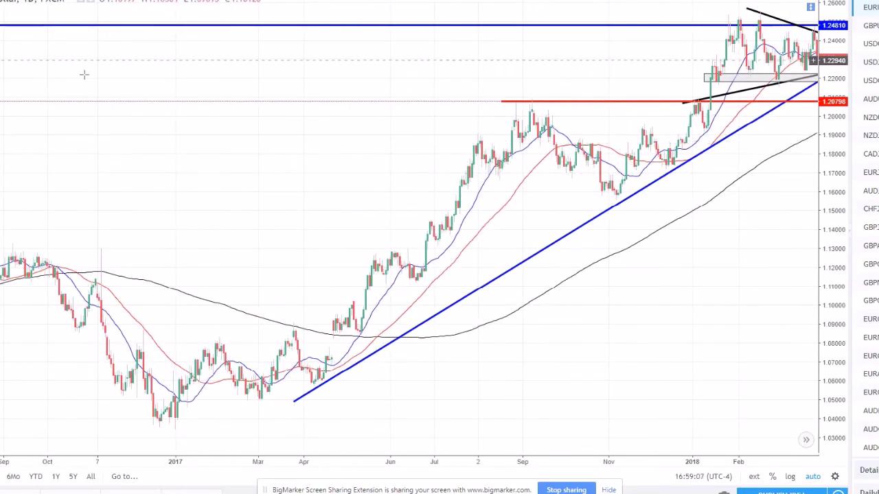
{"action": "scroll", "coordinate": [191, 167], "scroll_direction": "up", "scroll_amount": 4}
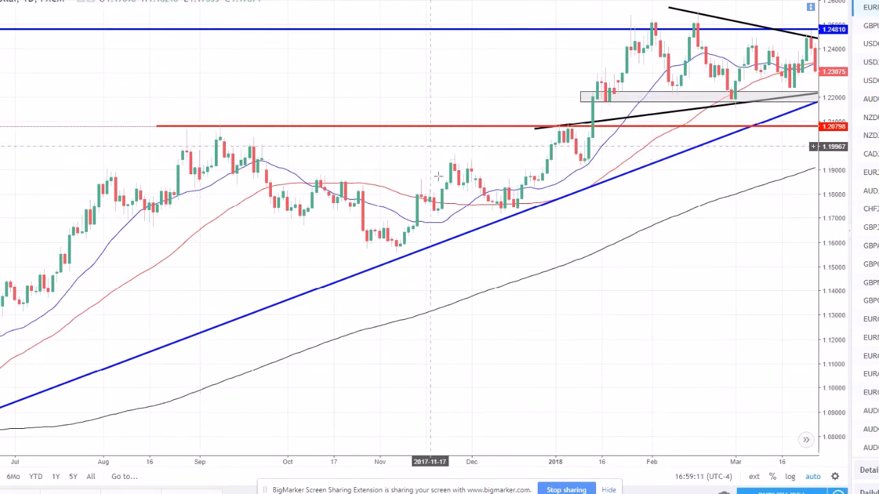
{"action": "left_click_drag", "start_coordinate": [598, 295], "coordinate": [411, 223]}
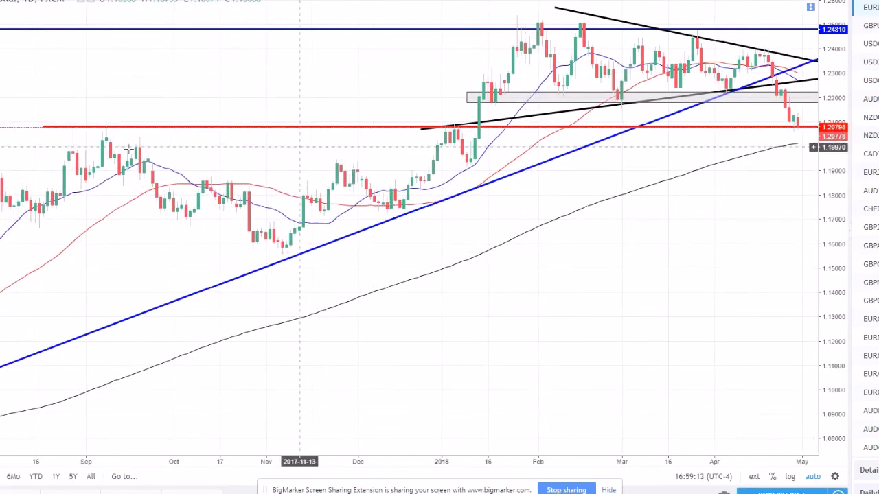
{"action": "scroll", "coordinate": [125, 145], "scroll_direction": "down", "scroll_amount": 1}
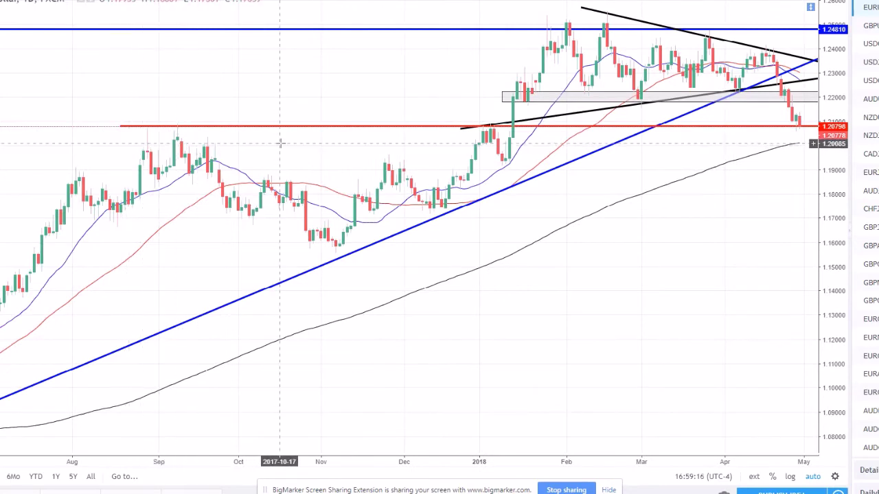
{"action": "scroll", "coordinate": [279, 143], "scroll_direction": "up", "scroll_amount": 2}
{"action": "left_click_drag", "start_coordinate": [222, 94], "coordinate": [306, 70]}
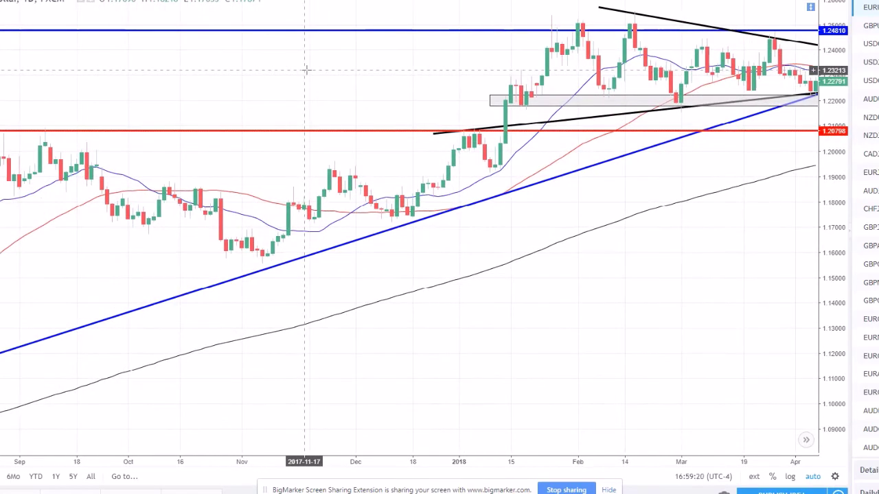
Restore the indicator panes below the price chart and hide the ATR (14, RMA) indicator
{"action": "double_click", "coordinate": [306, 69]}
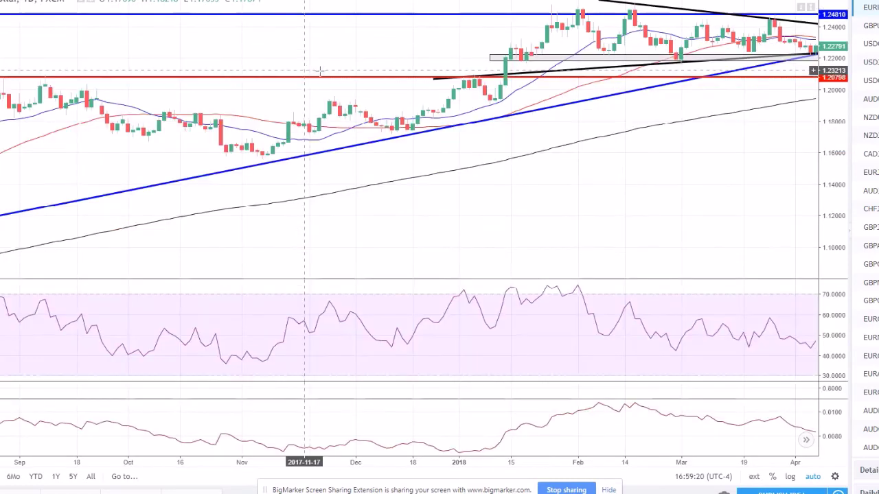
{"action": "right_click", "coordinate": [565, 420]}
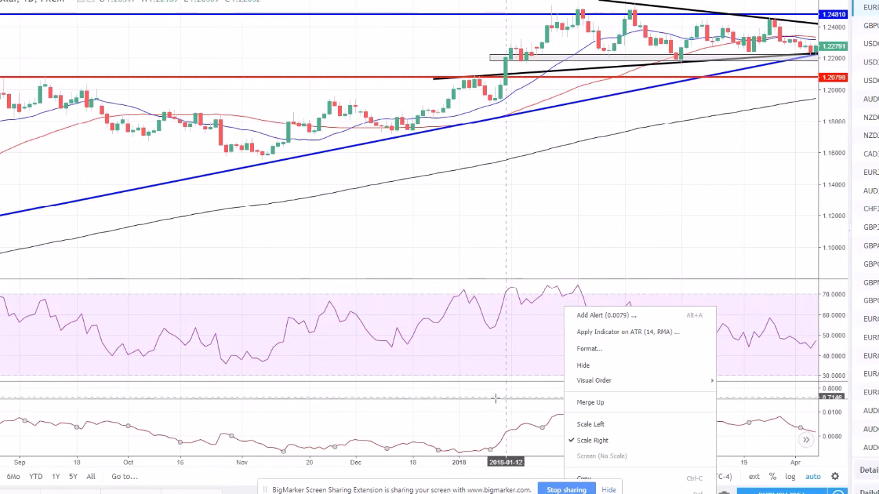
{"action": "left_click", "coordinate": [584, 365]}
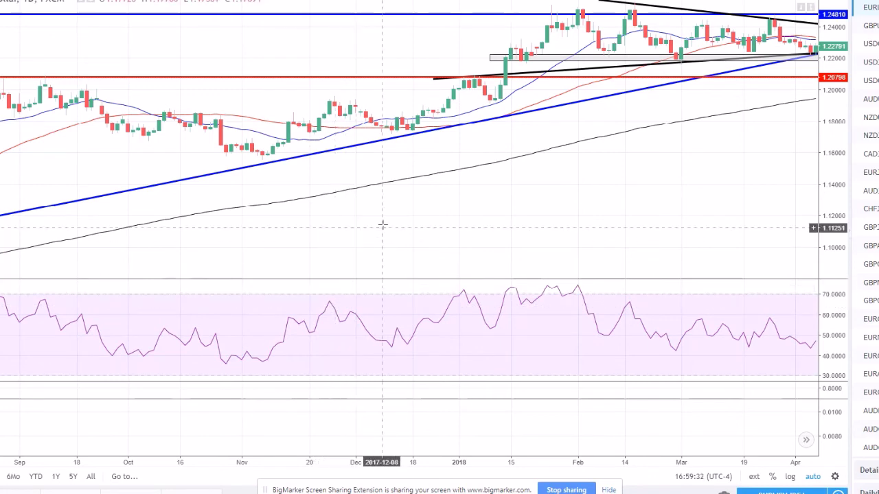
Shrink the RSI pane and the panes beneath it to give the price chart more height
{"action": "scroll", "coordinate": [393, 231], "scroll_direction": "down", "scroll_amount": 3}
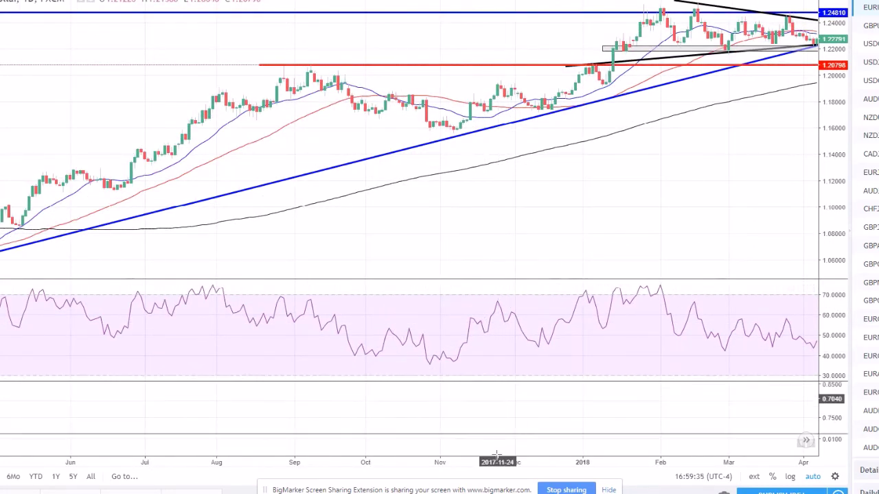
{"action": "left_click_drag", "start_coordinate": [498, 383], "coordinate": [492, 418]}
{"action": "left_click_drag", "start_coordinate": [449, 278], "coordinate": [451, 364]}
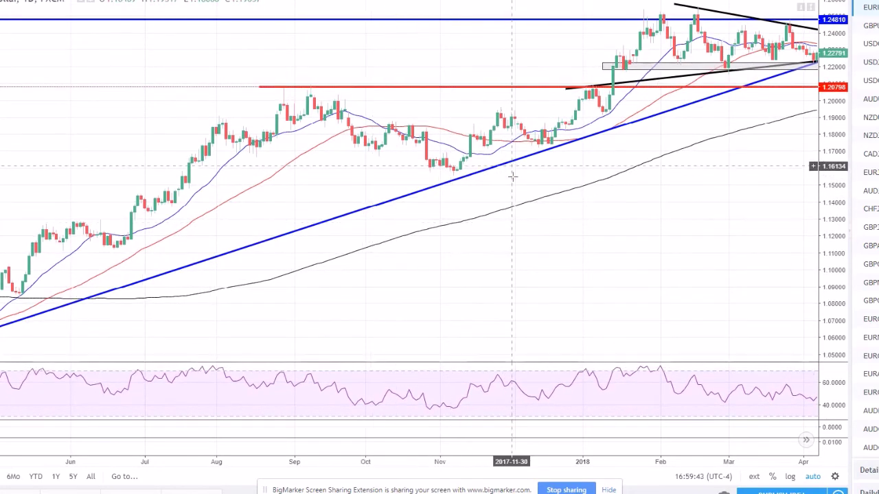
Place a vertical line through the January 12, 2018 breakout candle and the RSI pane, and delete it
{"action": "scroll", "coordinate": [512, 177], "scroll_direction": "up", "scroll_amount": 2}
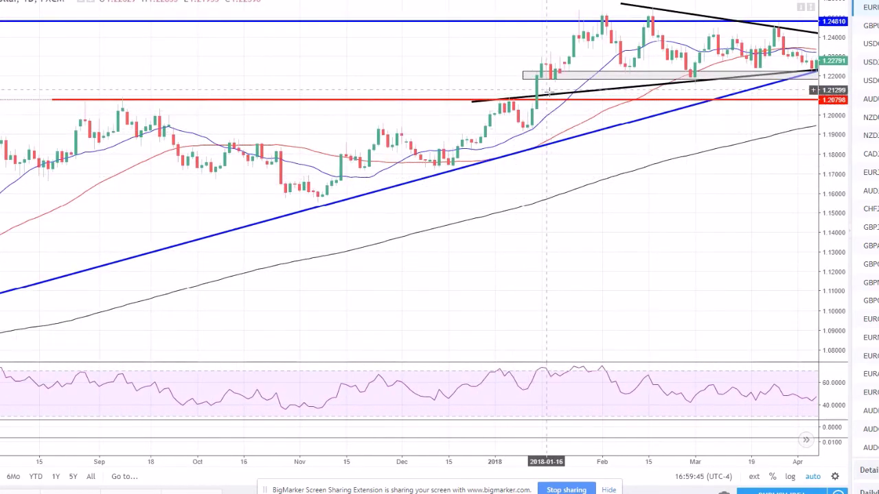
{"action": "left_click_drag", "start_coordinate": [541, 101], "coordinate": [540, 106]}
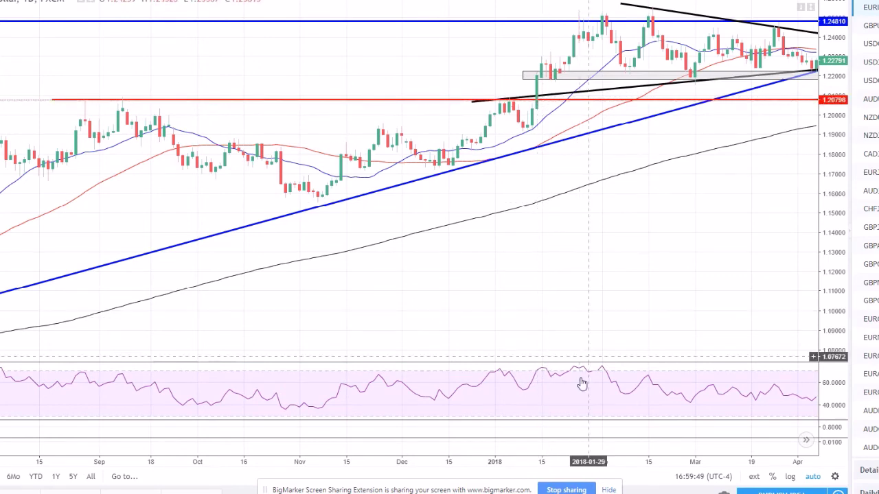
{"action": "scroll", "coordinate": [540, 363], "scroll_direction": "down", "scroll_amount": 5}
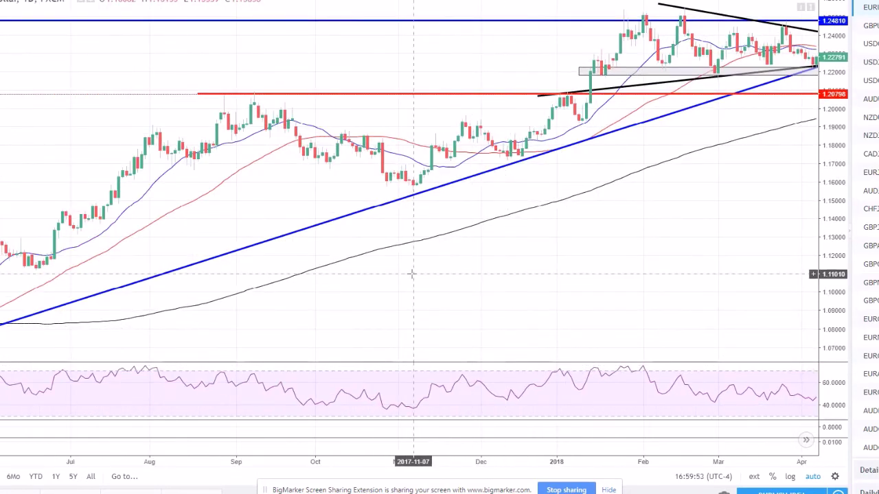
{"action": "scroll", "coordinate": [412, 274], "scroll_direction": "up", "scroll_amount": 3}
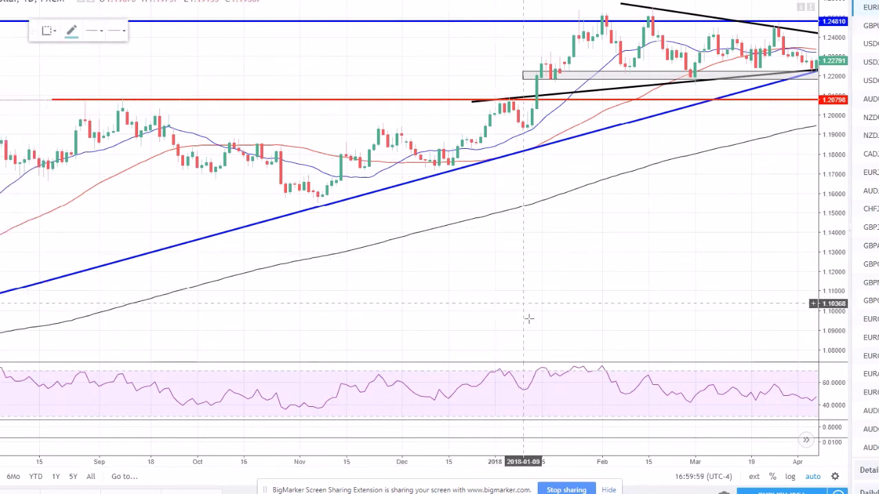
{"action": "left_click", "coordinate": [536, 339]}
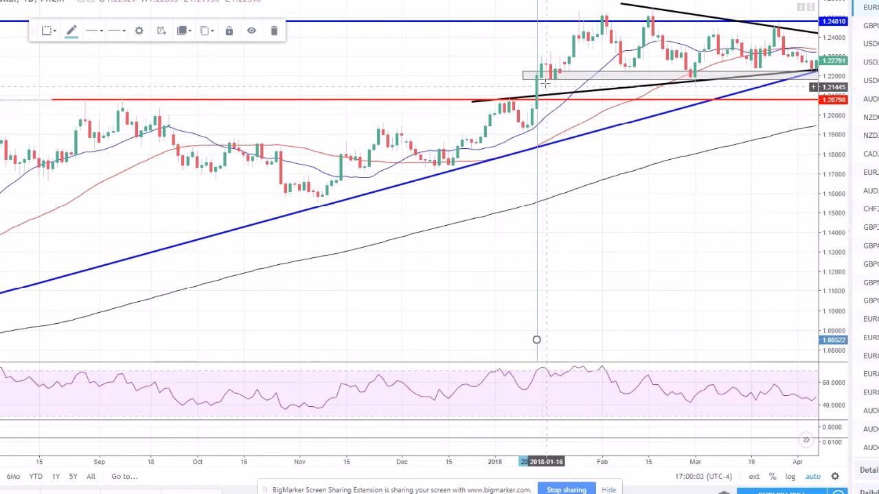
{"action": "left_click", "coordinate": [662, 227]}
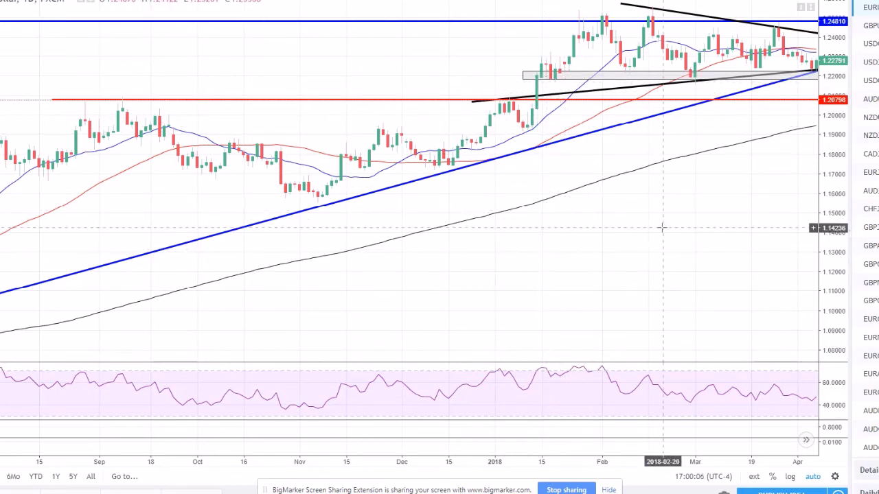
Maximize the price chart pane so it fills the chart area without the RSI and the other indicator panes
{"action": "scroll", "coordinate": [121, 75], "scroll_direction": "down", "scroll_amount": 3}
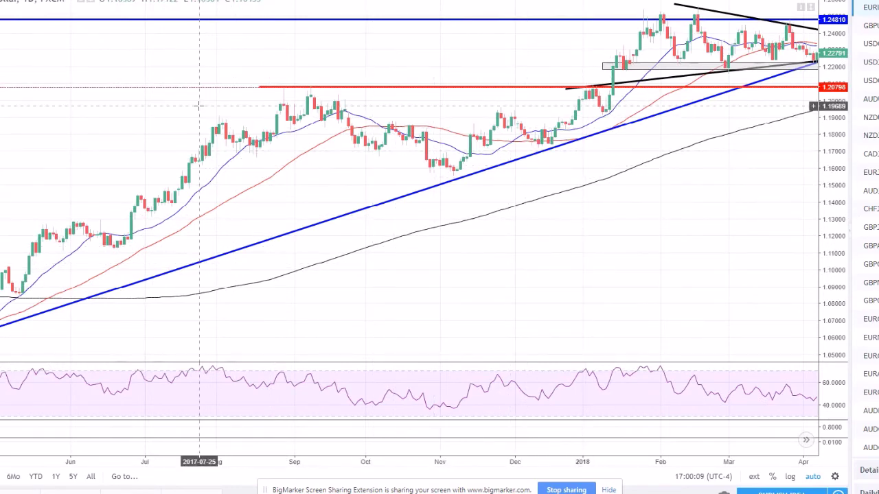
{"action": "scroll", "coordinate": [193, 112], "scroll_direction": "up", "scroll_amount": 2}
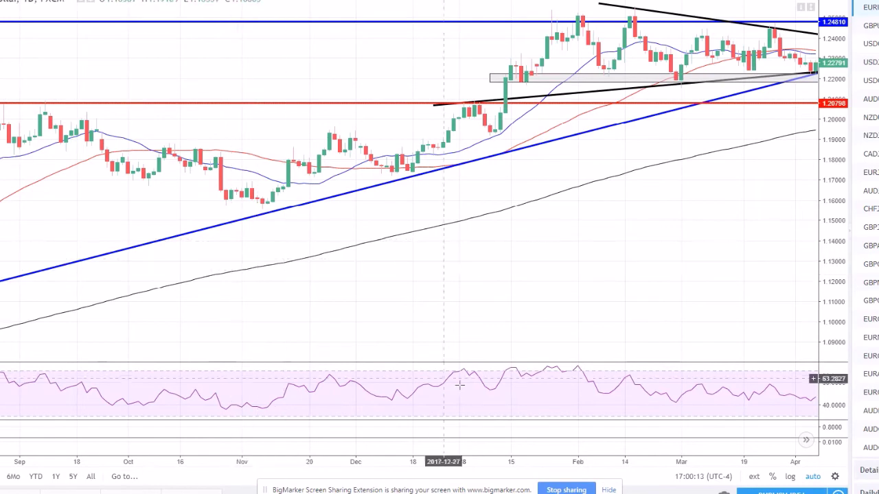
{"action": "double_click", "coordinate": [511, 291]}
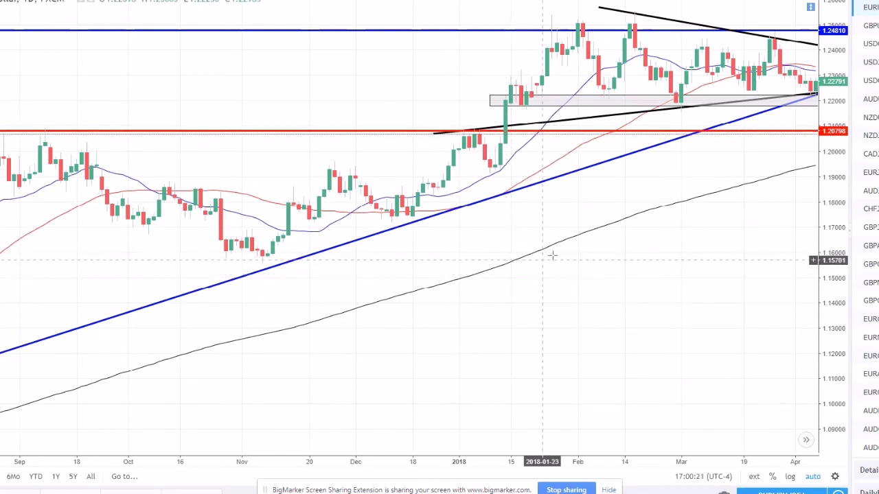
Brush a curve along the September to November 2017 decline and circle the moving-average crossovers in October and around December 1
{"action": "scroll", "coordinate": [456, 240], "scroll_direction": "down", "scroll_amount": 1}
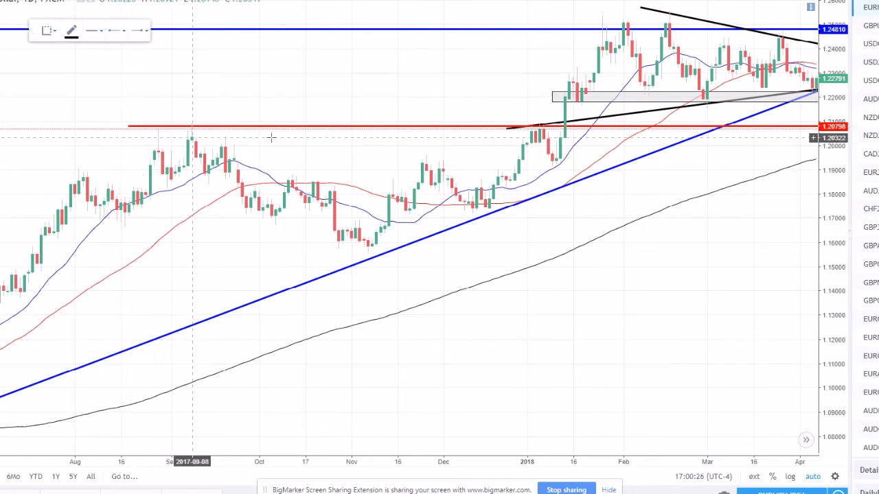
{"action": "left_click_drag", "start_coordinate": [168, 129], "coordinate": [393, 236]}
{"action": "mouse_move", "coordinate": [440, 191]}
{"action": "left_mouse_down"}
{"action": "mouse_move", "coordinate": [435, 217]}
{"action": "mouse_move", "coordinate": [443, 197]}
{"action": "left_mouse_up"}
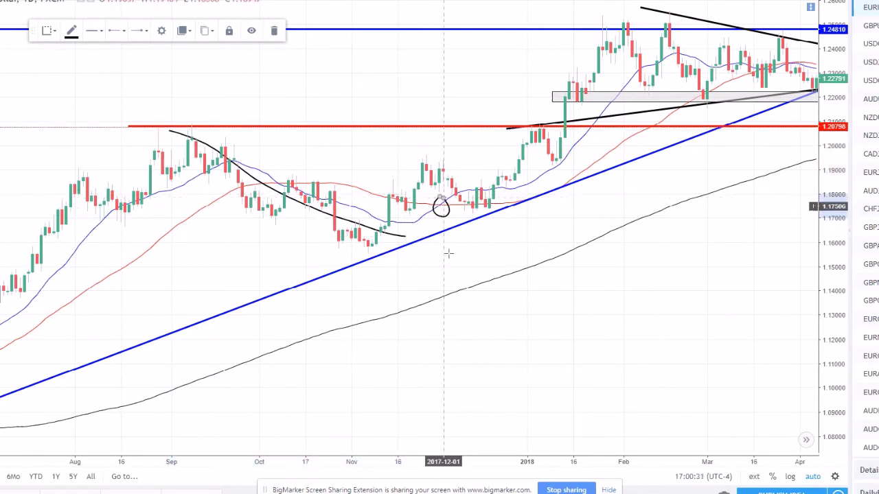
{"action": "left_click_drag", "start_coordinate": [283, 176], "coordinate": [268, 183]}
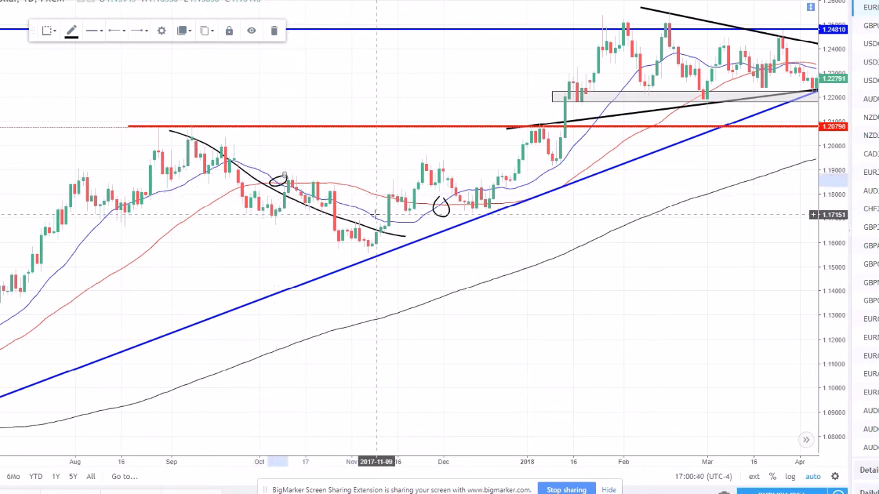
Delete both crossover circles, the stray brush dot and the curve along the autumn 2017 decline
{"action": "key", "text": "Delete"}
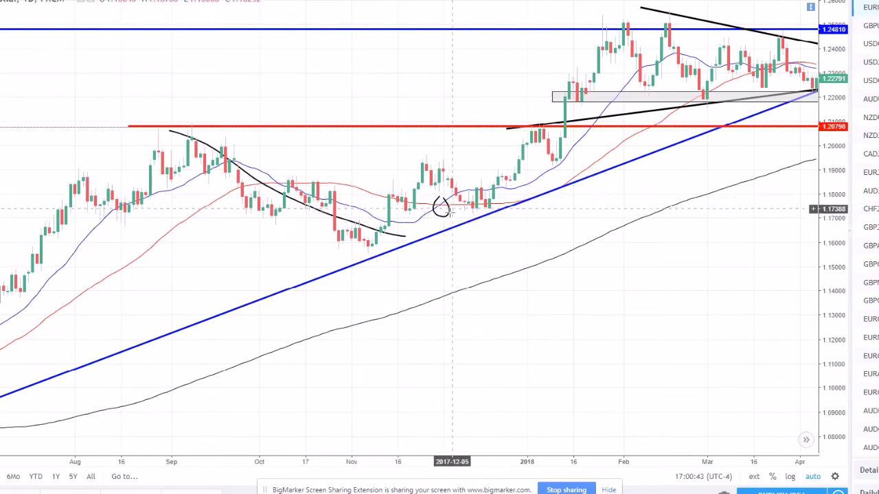
{"action": "left_click", "coordinate": [493, 241]}
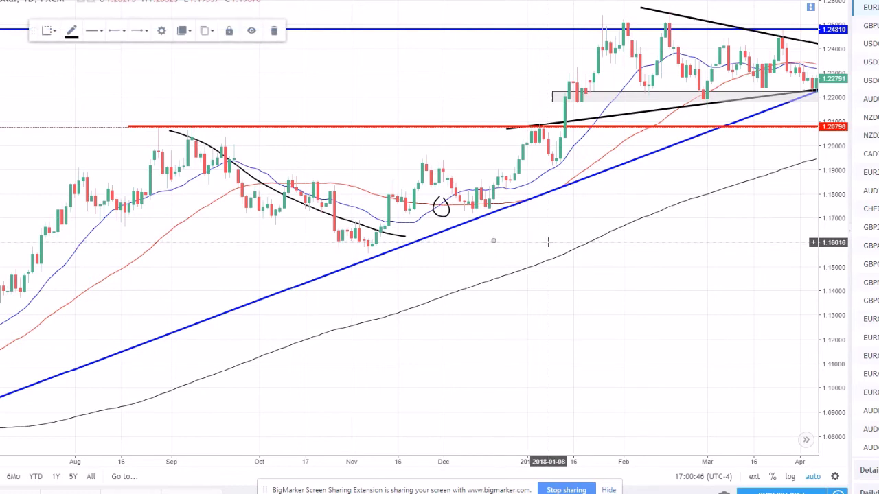
{"action": "left_click", "coordinate": [274, 31]}
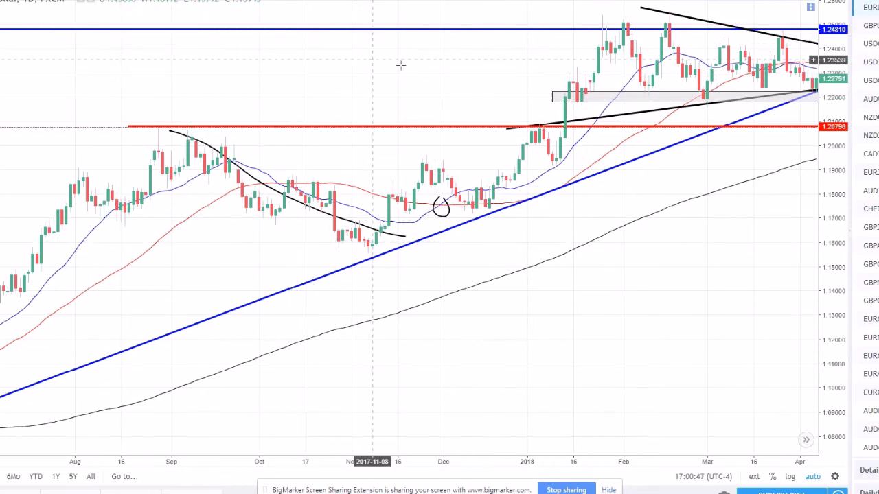
{"action": "left_click", "coordinate": [438, 220]}
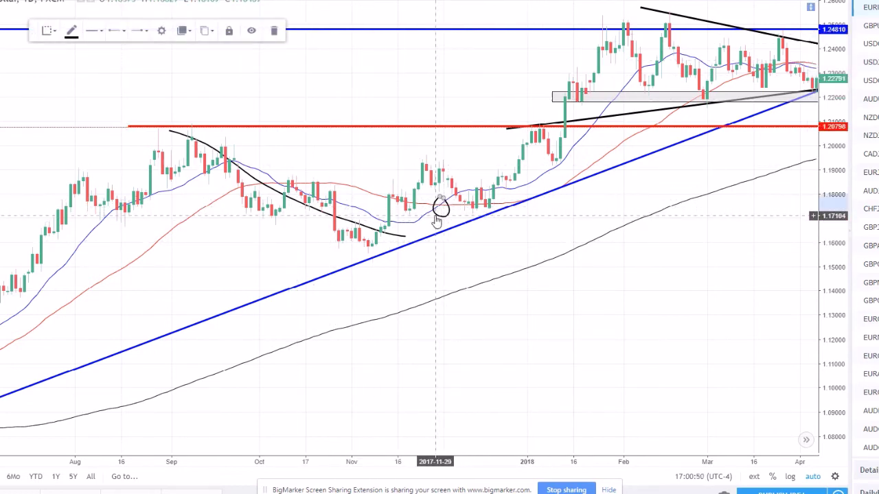
{"action": "key", "text": "Delete"}
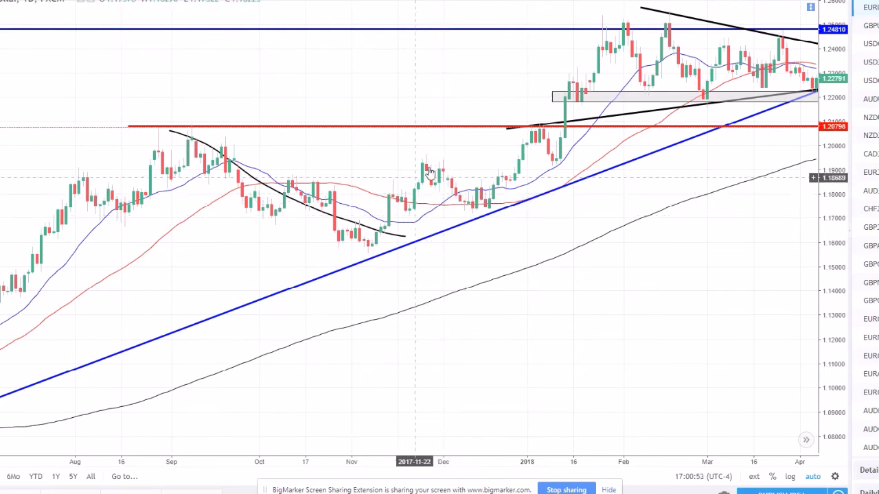
{"action": "left_click", "coordinate": [247, 171]}
{"action": "key", "text": "Delete"}
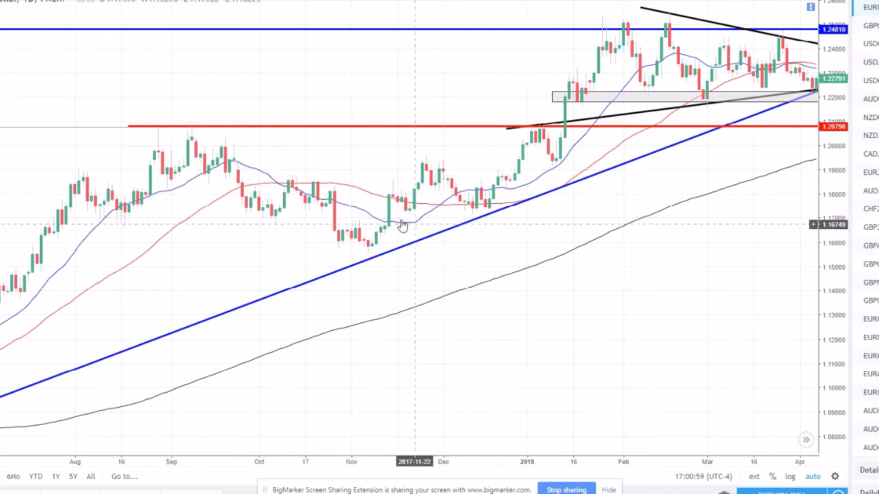
Circle the October 2017 moving-average crossover, brush a line along the rally into September, and delete both strokes
{"action": "scroll", "coordinate": [341, 143], "scroll_direction": "down", "scroll_amount": 2}
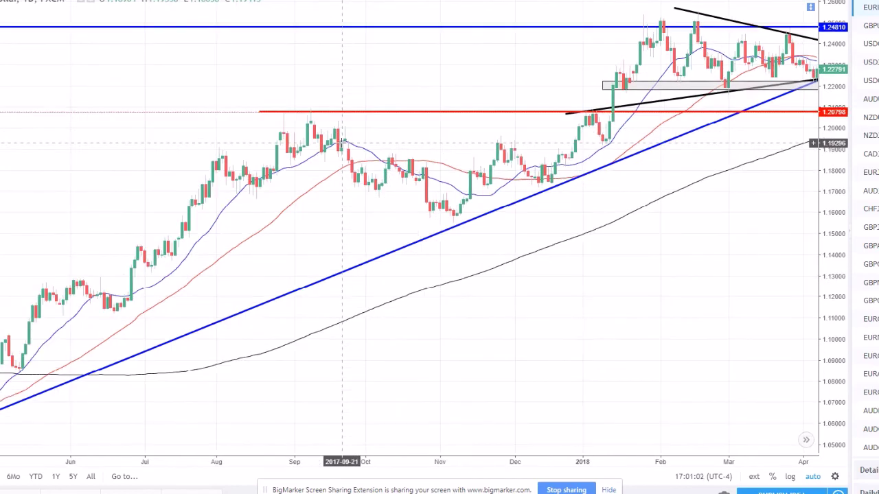
{"action": "scroll", "coordinate": [342, 143], "scroll_direction": "up", "scroll_amount": 2}
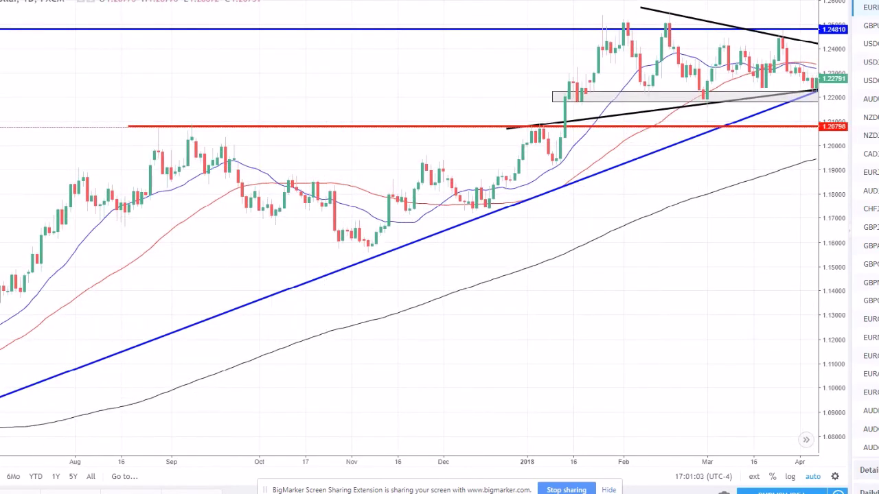
{"action": "left_click_drag", "start_coordinate": [281, 177], "coordinate": [263, 189]}
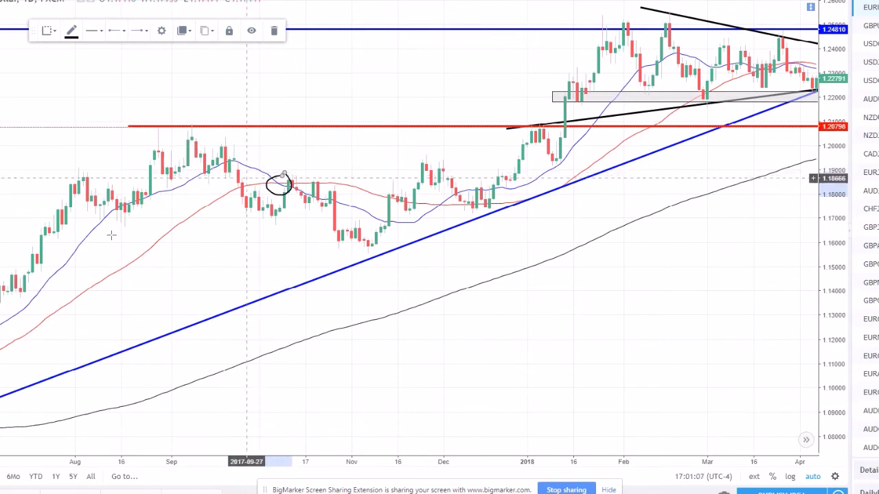
{"action": "mouse_move", "coordinate": [1, 298]}
{"action": "left_mouse_down"}
{"action": "mouse_move", "coordinate": [110, 194]}
{"action": "mouse_move", "coordinate": [184, 143]}
{"action": "left_mouse_up"}
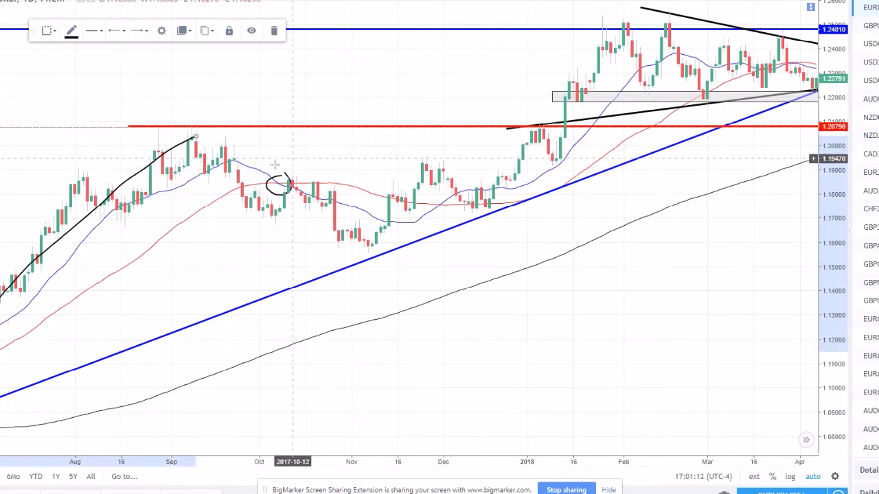
{"action": "key", "text": "Delete"}
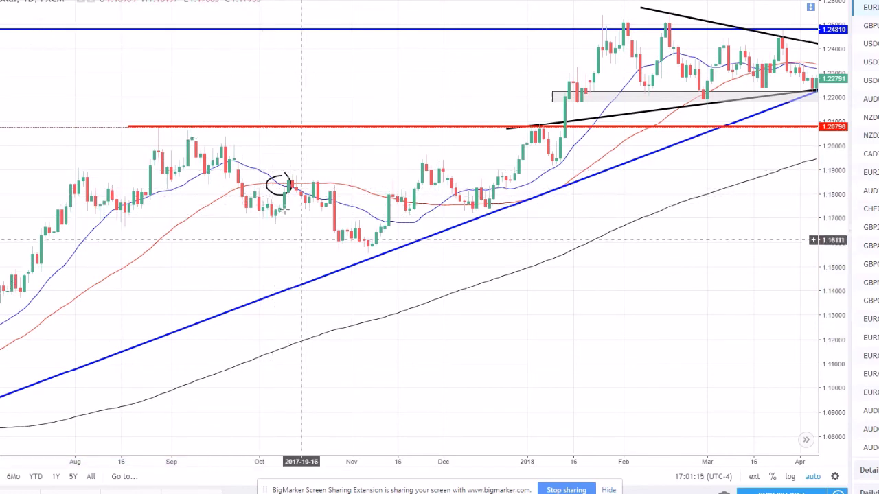
{"action": "left_click", "coordinate": [280, 197]}
{"action": "key", "text": "Delete"}
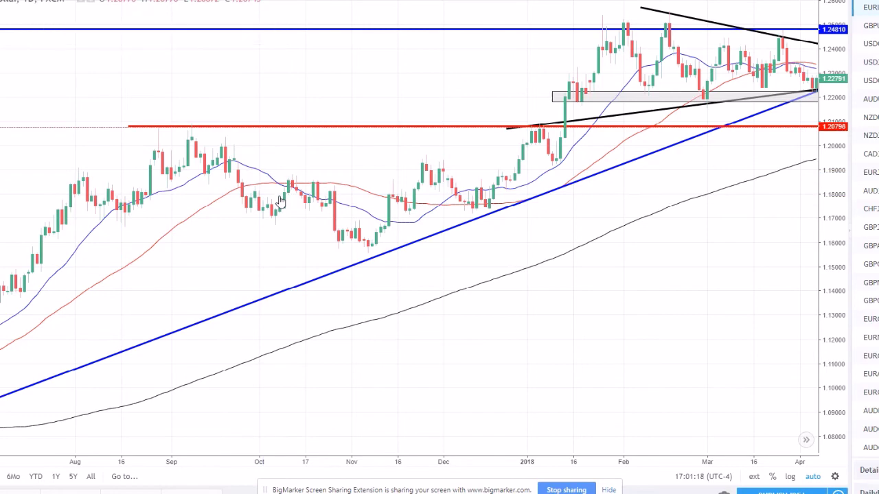
Circle the January 2018 pullback low and the mid-December 2017 candle crossing the blue moving average, deleting each circle
{"action": "scroll", "coordinate": [490, 185], "scroll_direction": "down", "scroll_amount": 2}
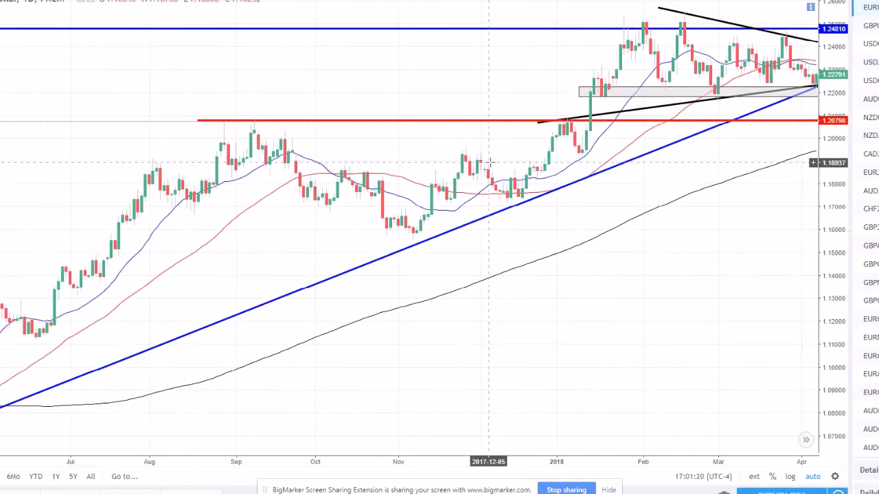
{"action": "scroll", "coordinate": [489, 159], "scroll_direction": "up", "scroll_amount": 2}
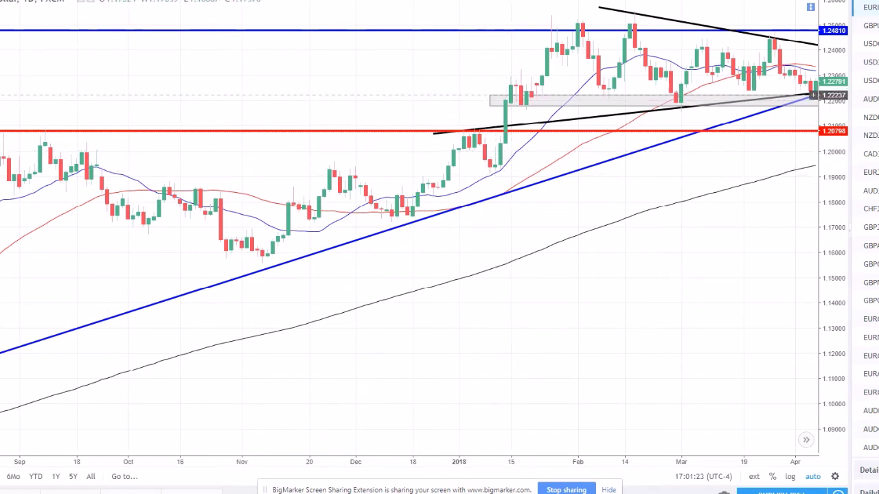
{"action": "left_click", "coordinate": [73, 82]}
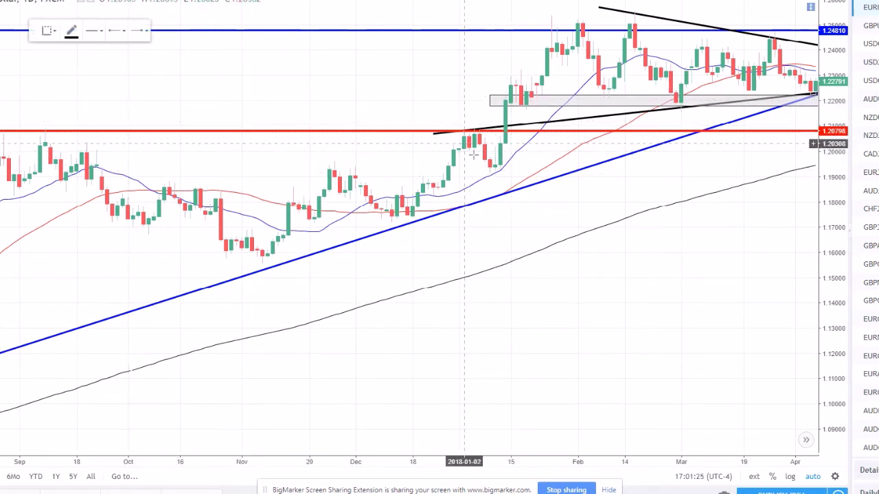
{"action": "mouse_move", "coordinate": [501, 160]}
{"action": "left_mouse_down"}
{"action": "mouse_move", "coordinate": [487, 174]}
{"action": "mouse_move", "coordinate": [500, 159]}
{"action": "left_mouse_up"}
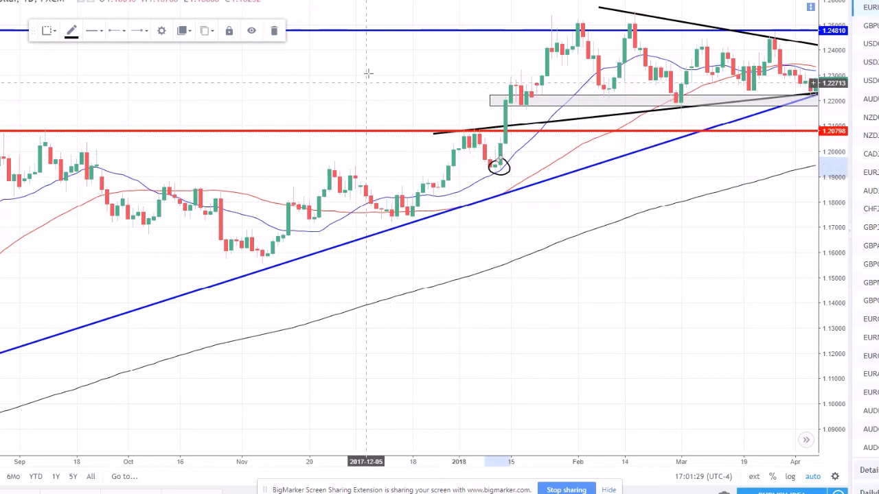
{"action": "key", "text": "Delete"}
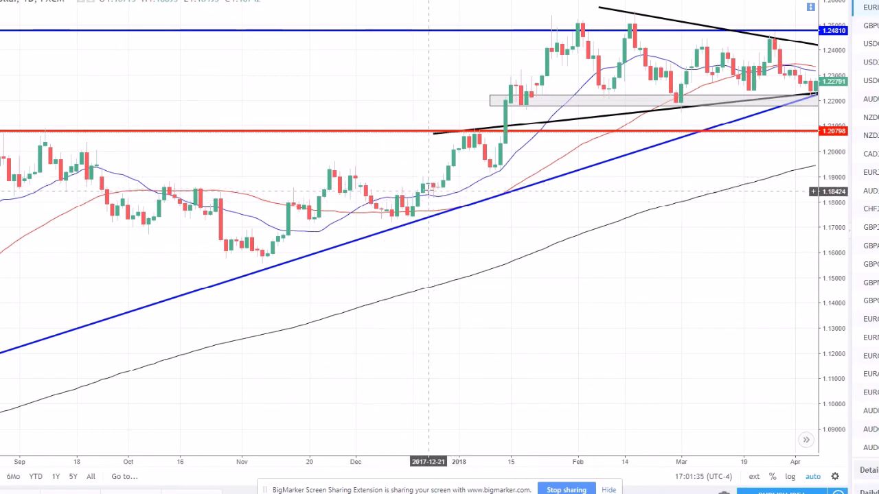
{"action": "left_click_drag", "start_coordinate": [433, 185], "coordinate": [418, 189]}
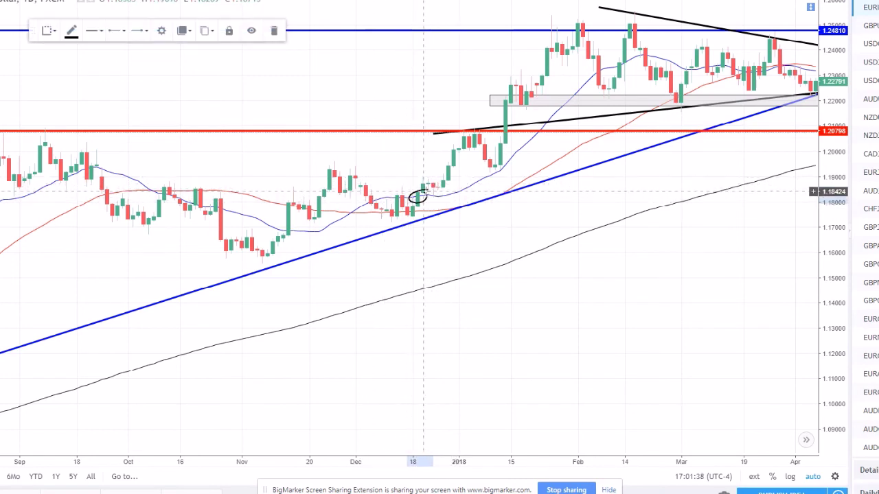
{"action": "key", "text": "Delete"}
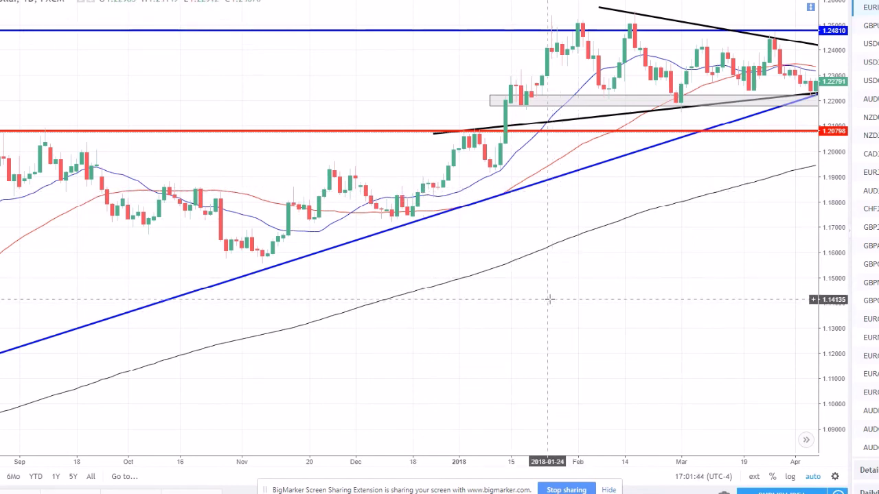
Bring the candles up to May 2018 into view and show the Parabolic SAR dots on the price chart
{"action": "scroll", "coordinate": [477, 286], "scroll_direction": "down", "scroll_amount": 2}
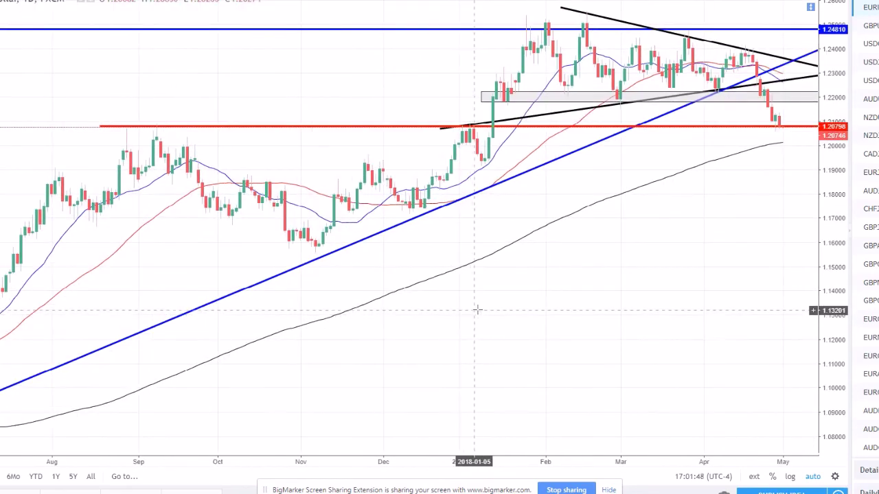
{"action": "scroll", "coordinate": [477, 310], "scroll_direction": "up", "scroll_amount": 1}
{"action": "scroll", "coordinate": [477, 305], "scroll_direction": "down", "scroll_amount": 1}
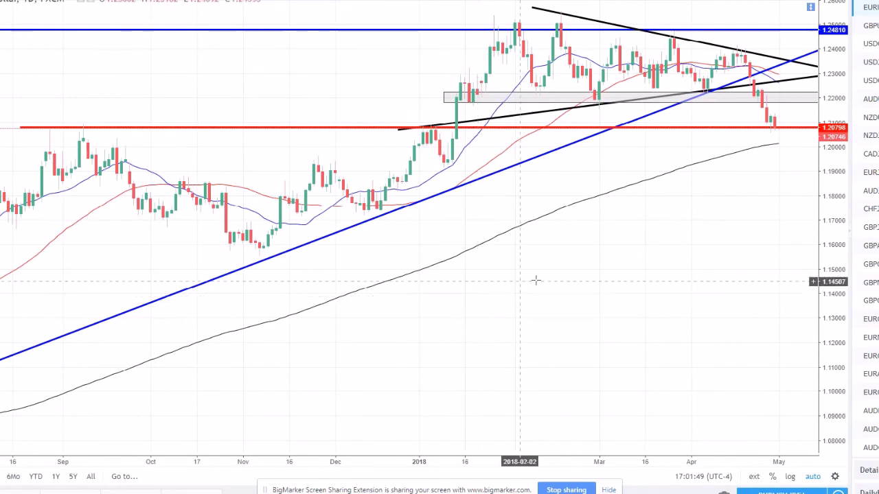
{"action": "scroll", "coordinate": [542, 306], "scroll_direction": "down", "scroll_amount": 1}
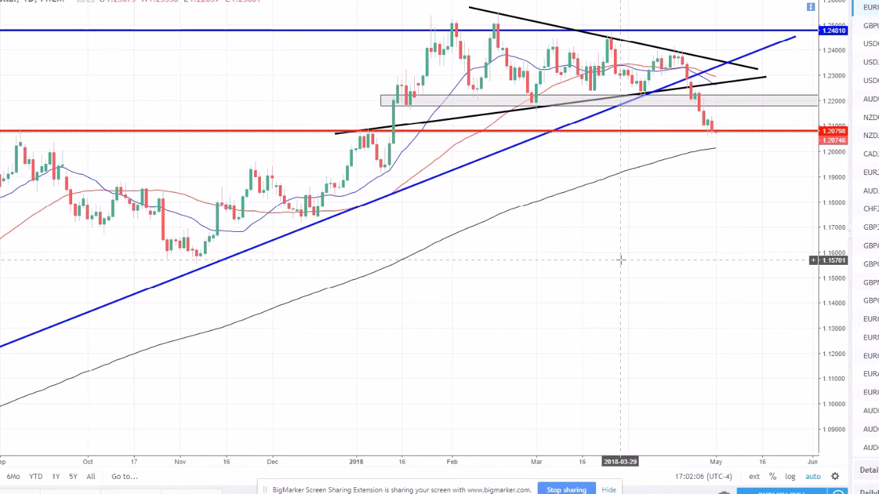
{"action": "right_click", "coordinate": [314, 69]}
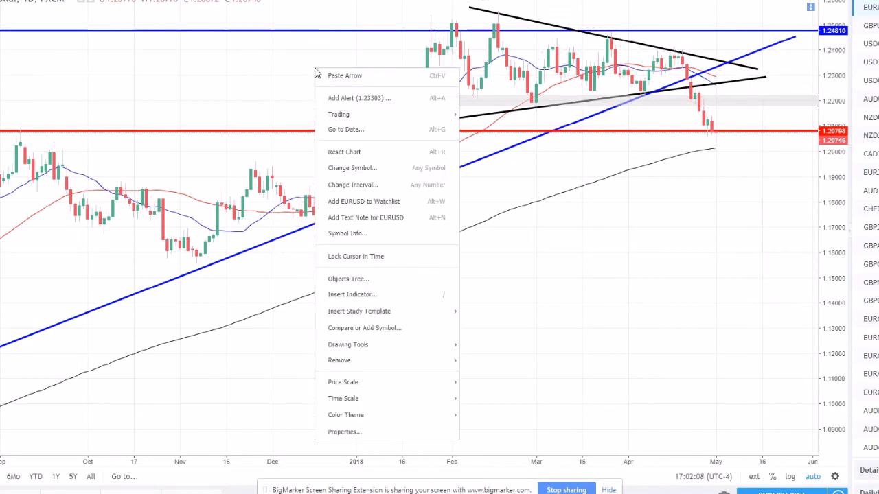
{"action": "left_click", "coordinate": [241, 103]}
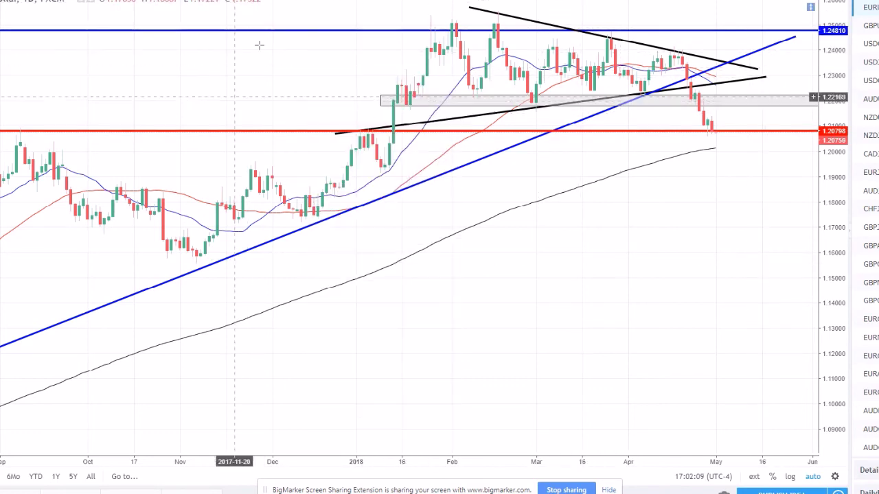
{"action": "scroll", "coordinate": [370, 104], "scroll_direction": "up", "scroll_amount": 3}
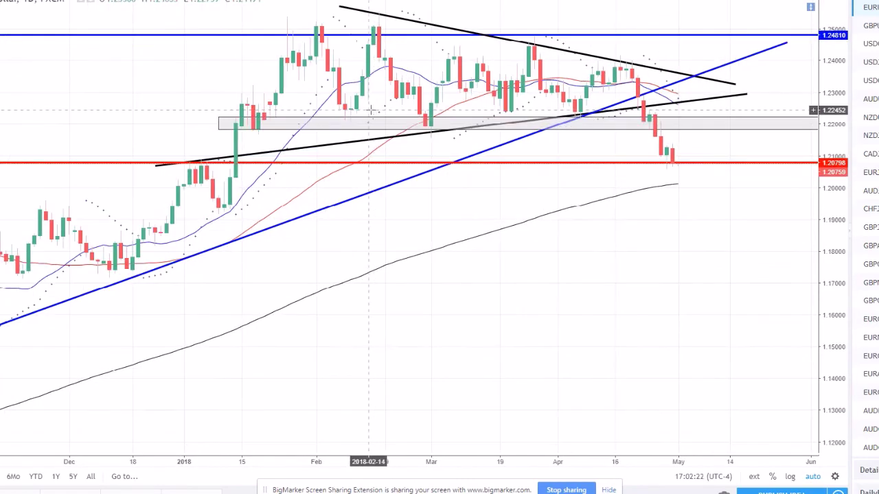
Brush a curve along the September to November 2017 decline and circle the mid-November candle at the blue moving average
{"action": "scroll", "coordinate": [370, 109], "scroll_direction": "up", "scroll_amount": 2}
{"action": "left_click_drag", "start_coordinate": [581, 326], "coordinate": [699, 336]}
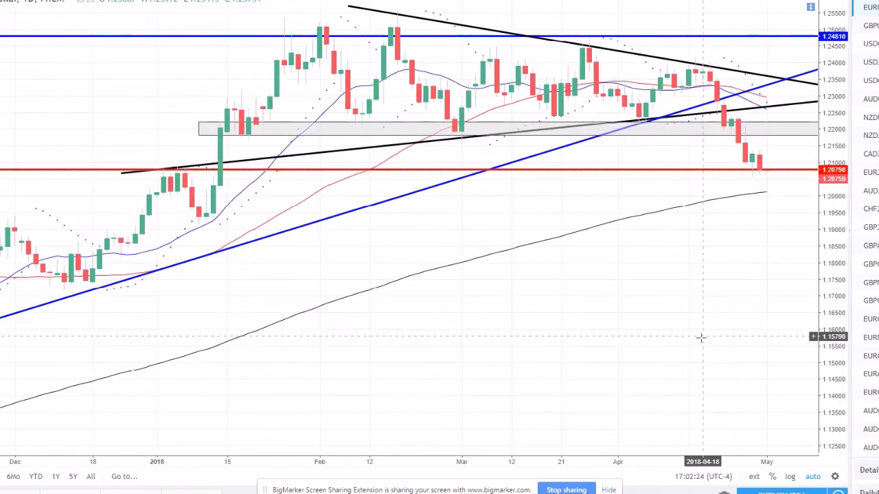
{"action": "scroll", "coordinate": [382, 261], "scroll_direction": "down", "scroll_amount": 2}
{"action": "left_click_drag", "start_coordinate": [227, 98], "coordinate": [516, 88]}
{"action": "scroll", "coordinate": [510, 93], "scroll_direction": "up", "scroll_amount": 1}
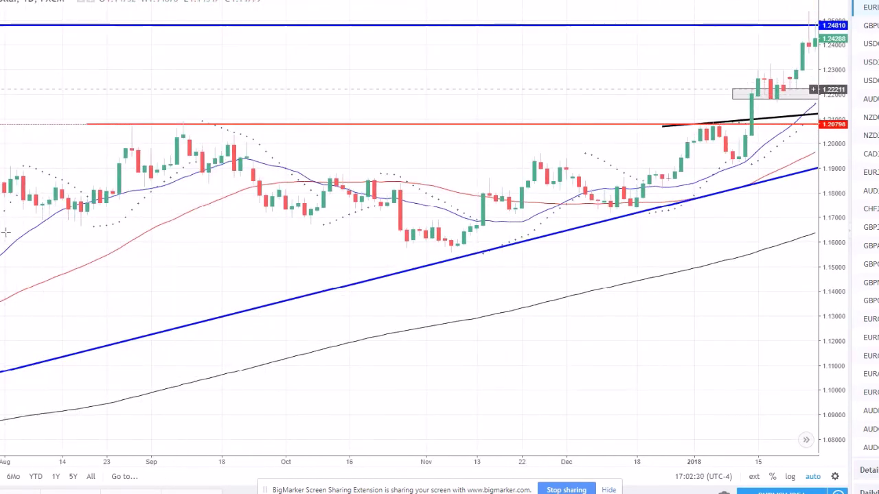
{"action": "left_click", "coordinate": [154, 124]}
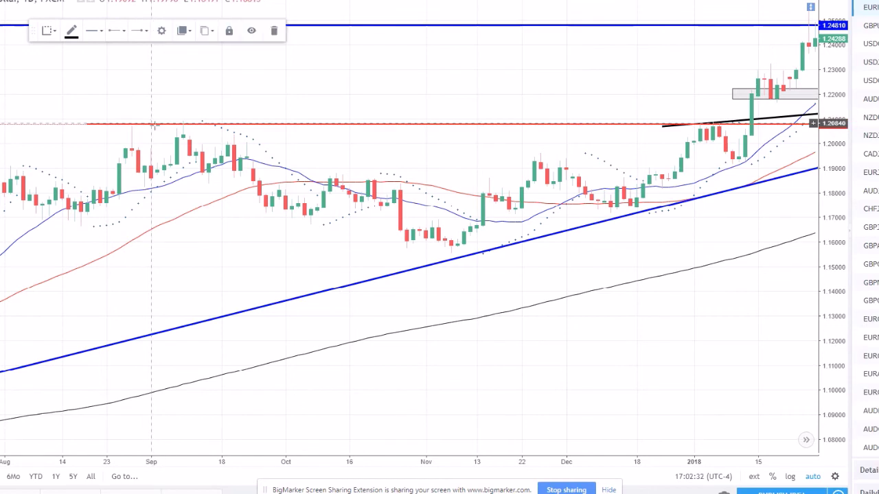
{"action": "left_click", "coordinate": [451, 245]}
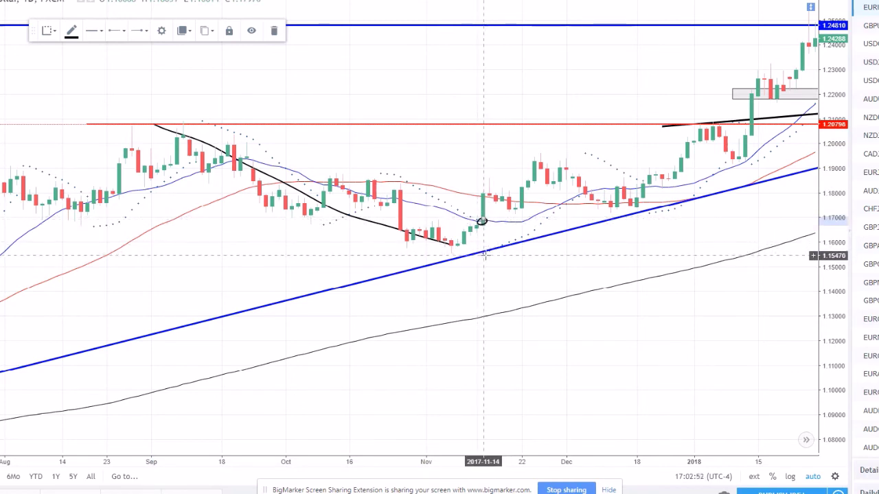
Delete the circle on the mid-November 2017 candle and the brush curve along the September to November decline
{"action": "left_click", "coordinate": [462, 281]}
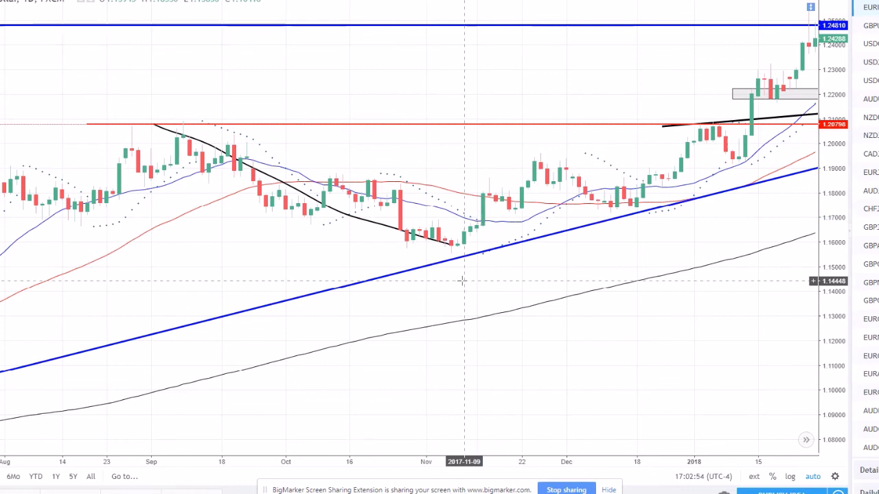
{"action": "left_click", "coordinate": [386, 232]}
{"action": "key", "text": "Delete"}
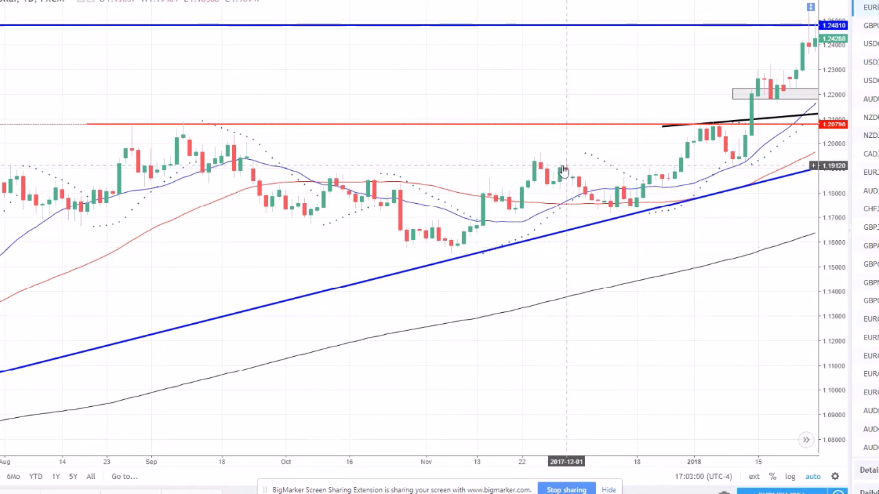
Remove the Parabolic SAR indicator from the price chart
{"action": "scroll", "coordinate": [307, 169], "scroll_direction": "down", "scroll_amount": 2}
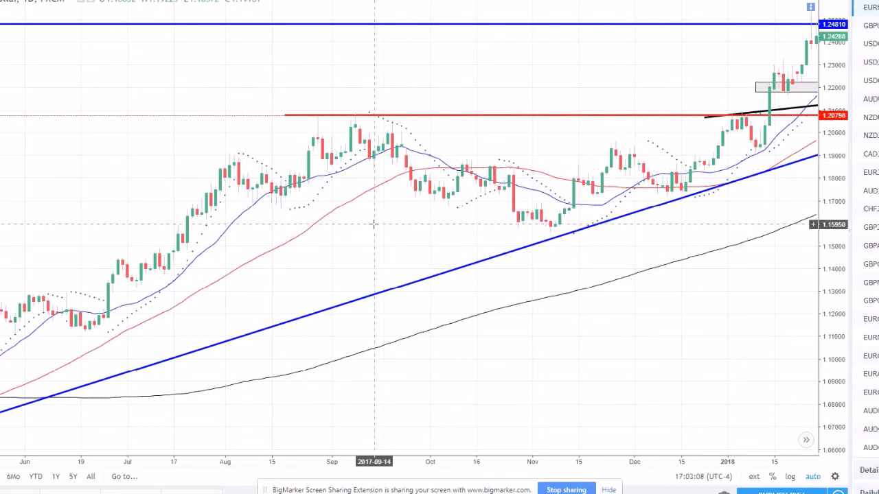
{"action": "right_click", "coordinate": [326, 194]}
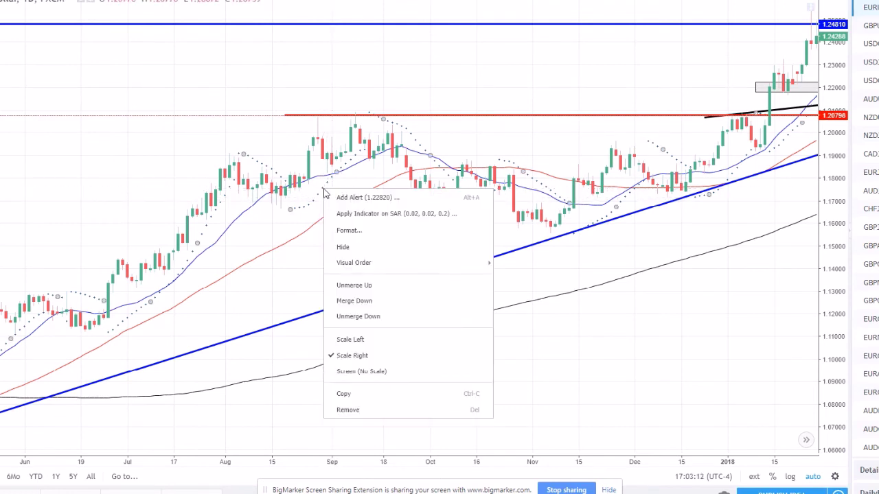
{"action": "left_click", "coordinate": [359, 410]}
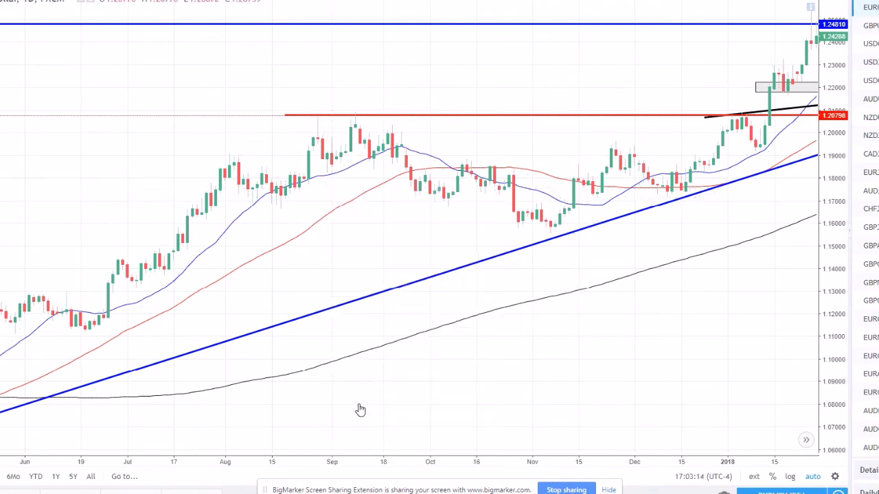
Show the RSI pane again below the daily price chart with the candles up to May 2018 in view
{"action": "scroll", "coordinate": [394, 309], "scroll_direction": "down", "scroll_amount": 2}
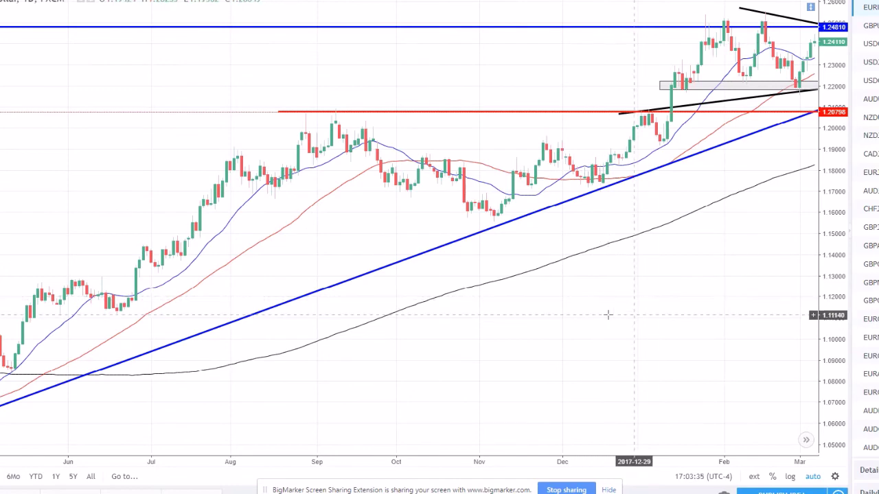
{"action": "scroll", "coordinate": [608, 315], "scroll_direction": "right", "scroll_amount": 10}
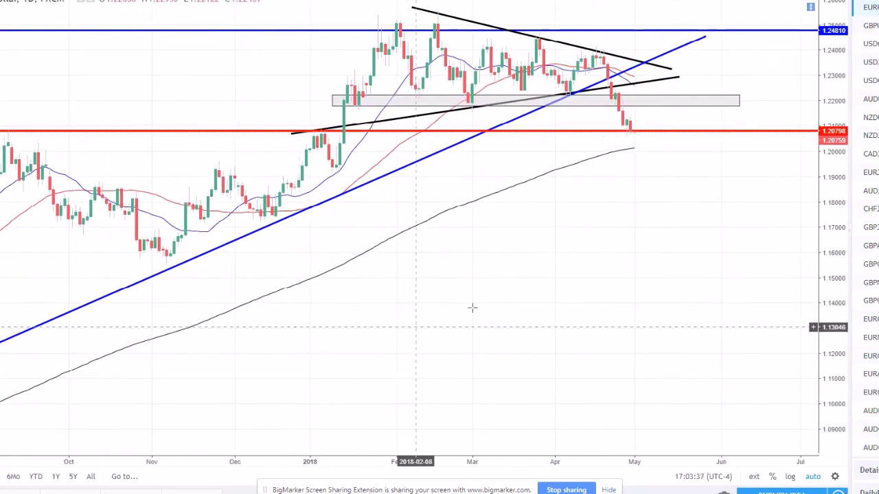
{"action": "scroll", "coordinate": [604, 257], "scroll_direction": "down", "scroll_amount": 5}
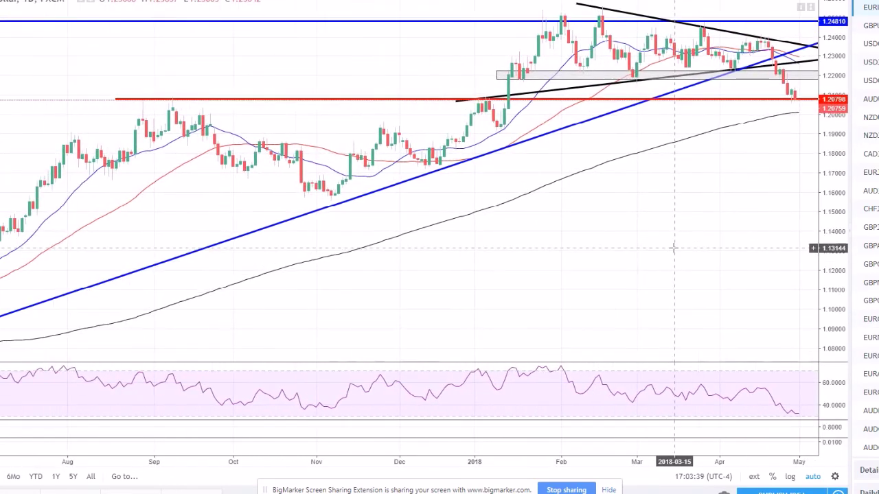
{"action": "left_click_drag", "start_coordinate": [655, 222], "coordinate": [572, 241]}
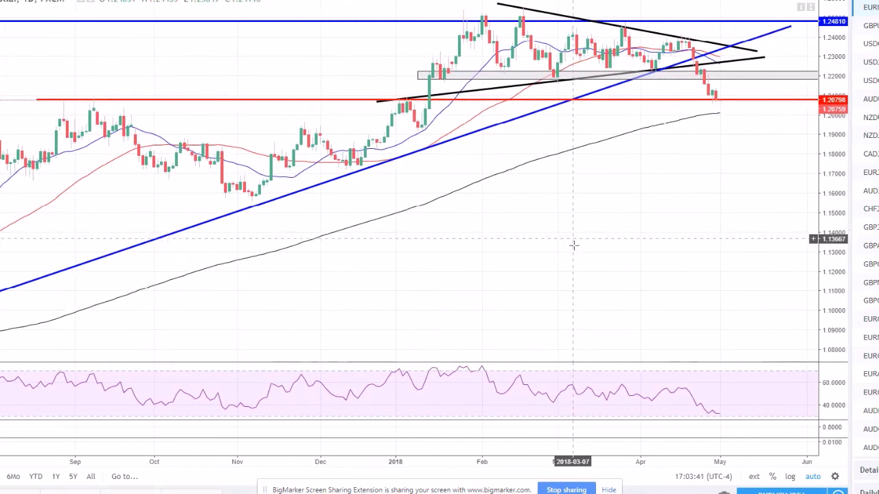
Draw a rectangle over the highs at the red resistance line from about 14 August to 12 October 2017
{"action": "left_click_drag", "start_coordinate": [448, 261], "coordinate": [652, 248]}
{"action": "left_click_drag", "start_coordinate": [344, 308], "coordinate": [495, 308]}
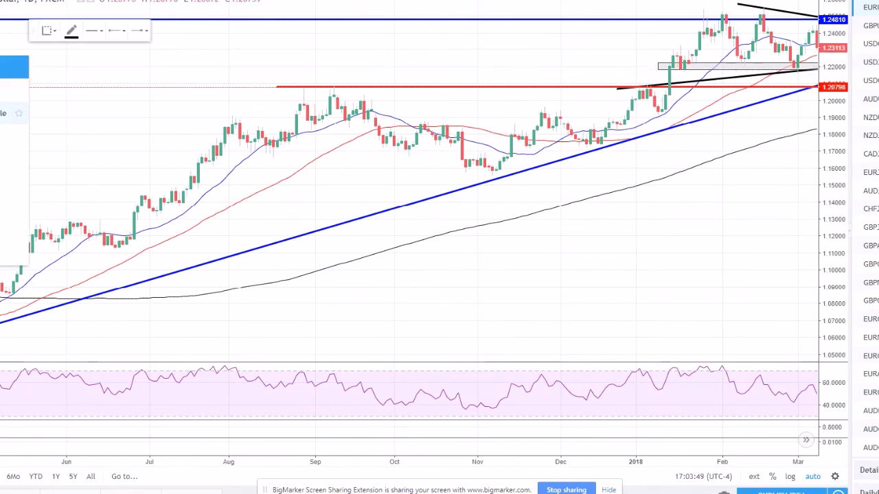
{"action": "mouse_move", "coordinate": [262, 85]}
{"action": "left_mouse_down"}
{"action": "mouse_move", "coordinate": [373, 108]}
{"action": "mouse_move", "coordinate": [424, 107]}
{"action": "left_mouse_up"}
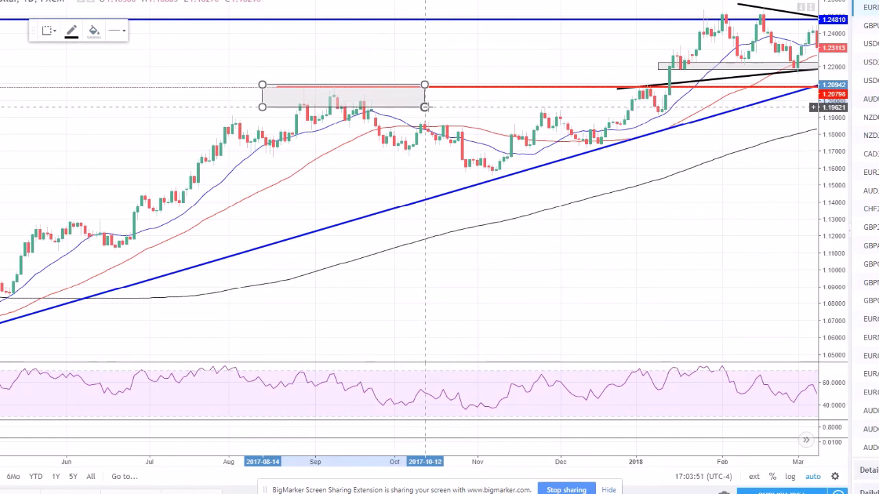
{"action": "left_click", "coordinate": [441, 309]}
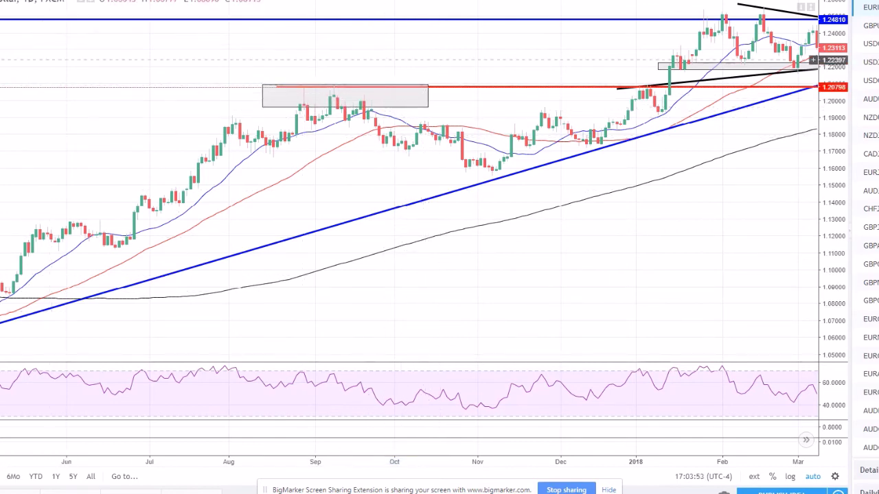
Draw a rising trend line over the late-August to September 2017 price highs and a falling line over the matching RSI peaks
{"action": "left_click", "coordinate": [16, 151]}
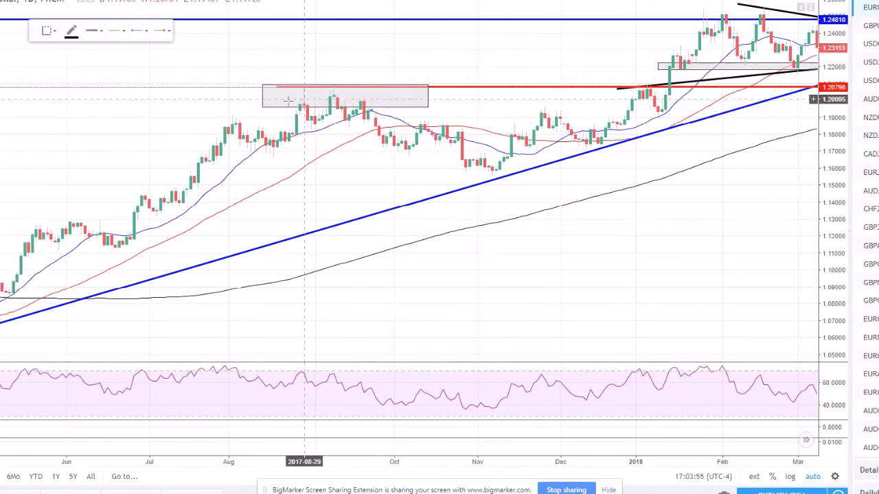
{"action": "left_click", "coordinate": [290, 97]}
{"action": "left_click", "coordinate": [376, 85]}
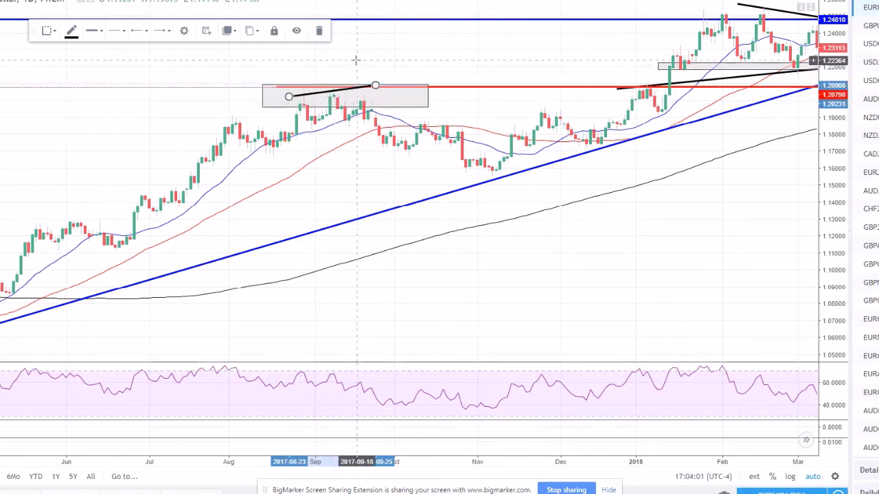
{"action": "left_click", "coordinate": [240, 83]}
{"action": "left_click", "coordinate": [393, 85]}
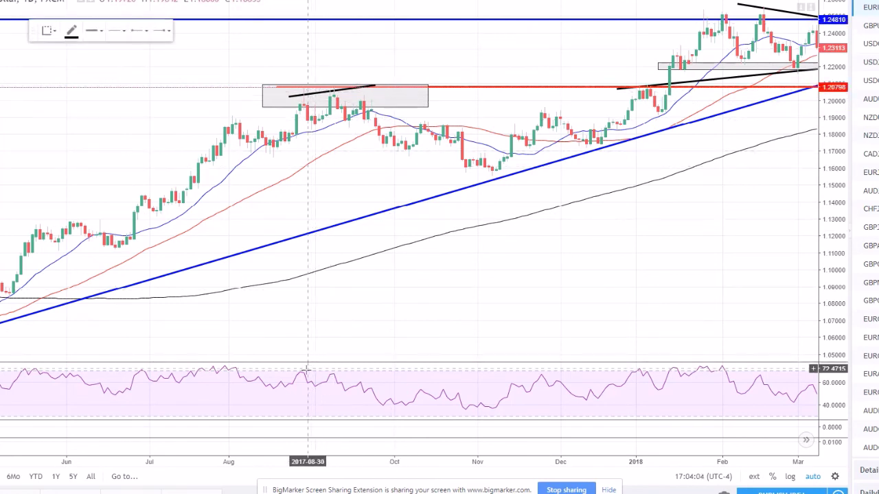
{"action": "left_click_drag", "start_coordinate": [297, 370], "coordinate": [368, 375]}
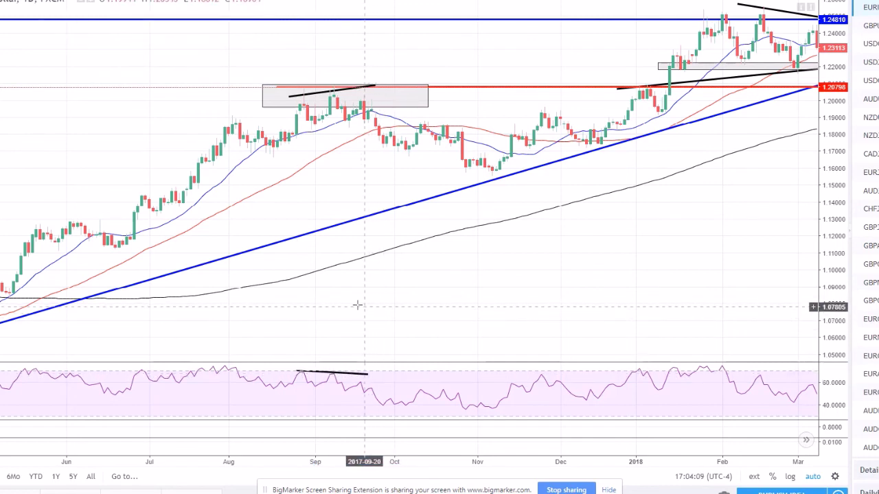
Delete the trend line on the RSI and the one over the August to September 2017 price highs
{"action": "left_click", "coordinate": [296, 104]}
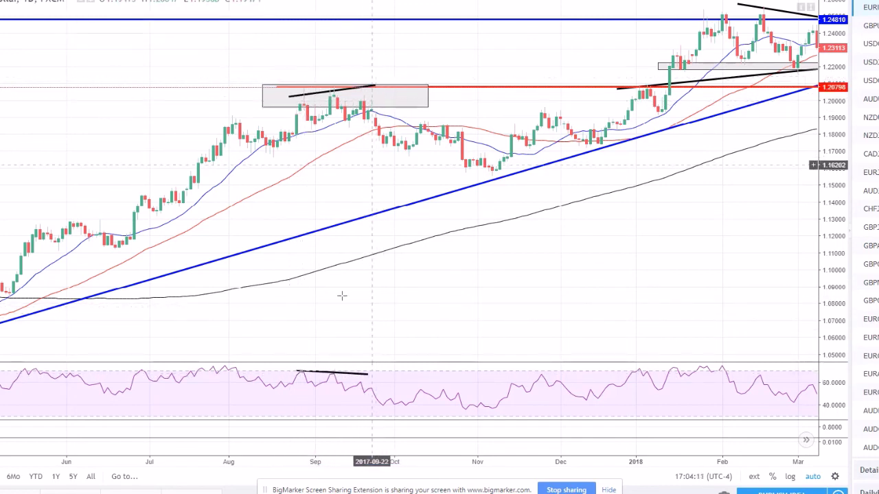
{"action": "left_click", "coordinate": [354, 374]}
{"action": "key", "text": "Delete"}
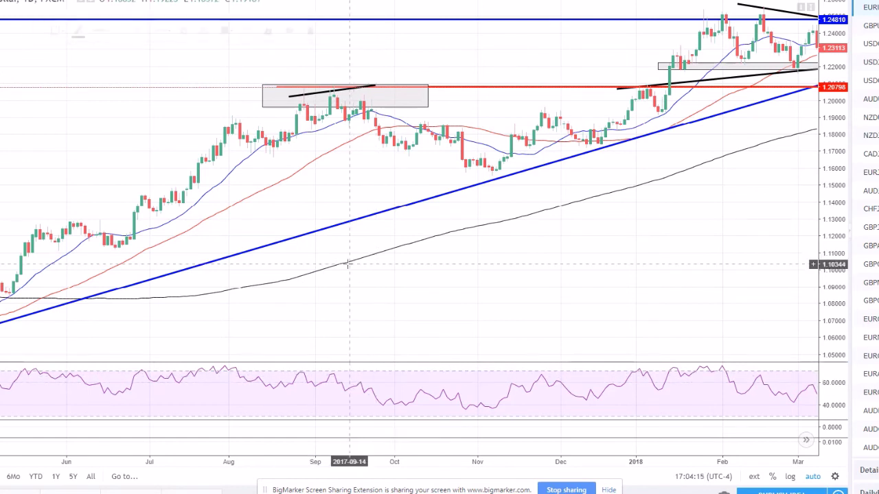
{"action": "left_click", "coordinate": [313, 98]}
{"action": "key", "text": "Delete"}
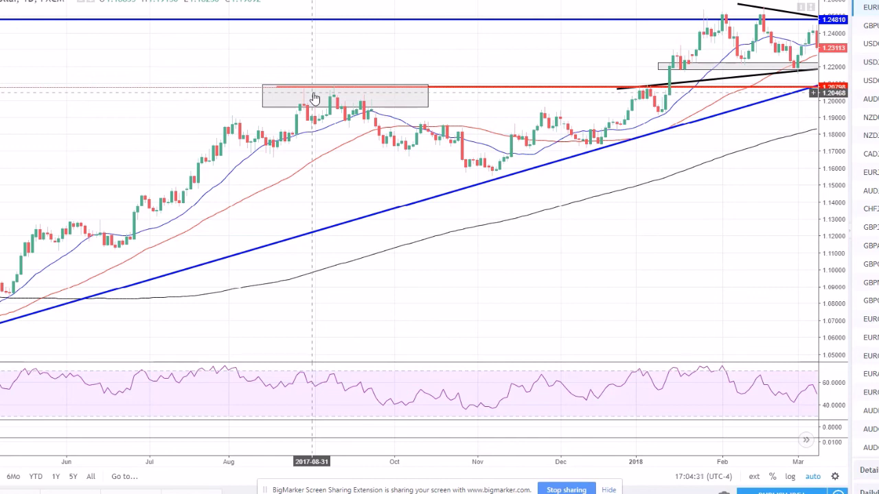
Replay the daily candles from late August 2017 with the price chart maximised, and exit replay mode
{"action": "double_click", "coordinate": [179, 69]}
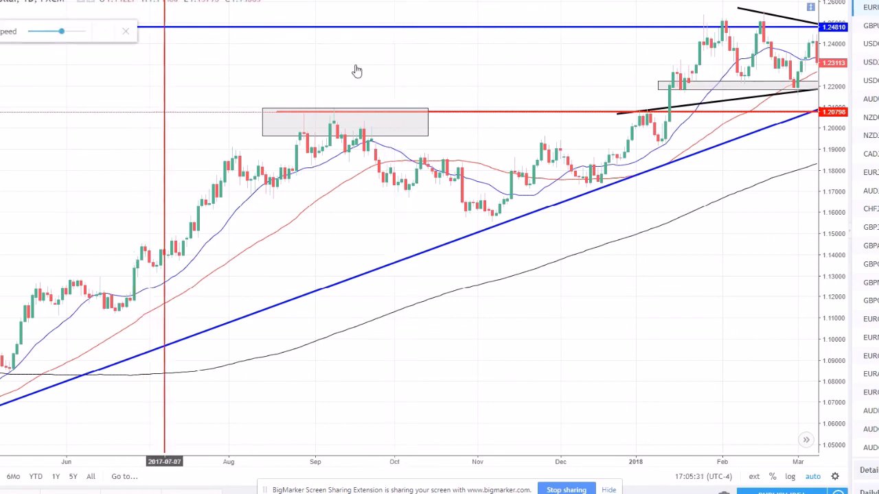
{"action": "left_click", "coordinate": [294, 112]}
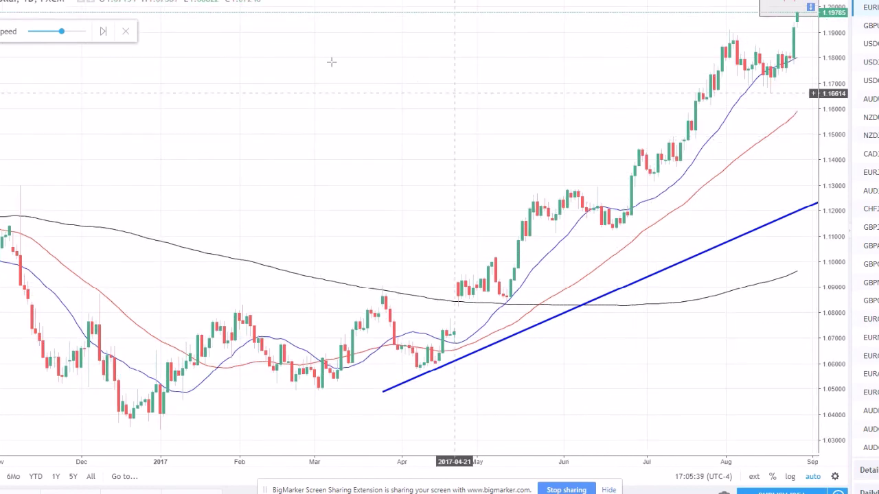
{"action": "left_click", "coordinate": [125, 32]}
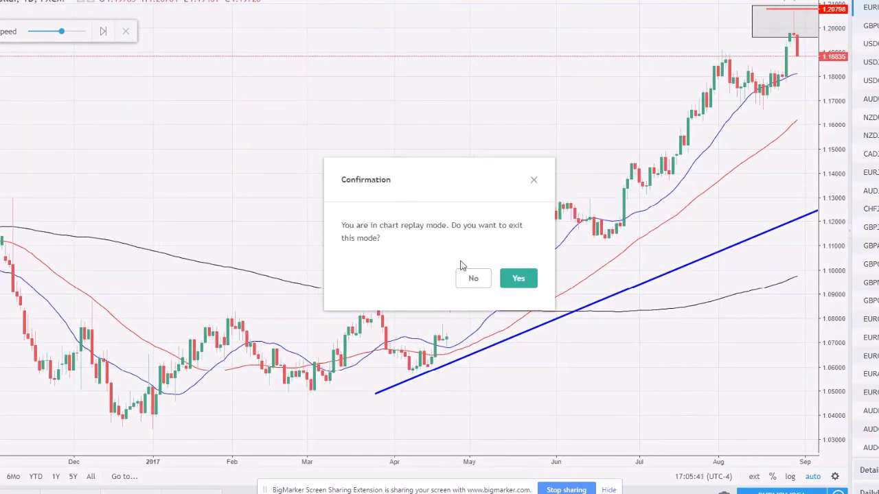
{"action": "left_click", "coordinate": [518, 278]}
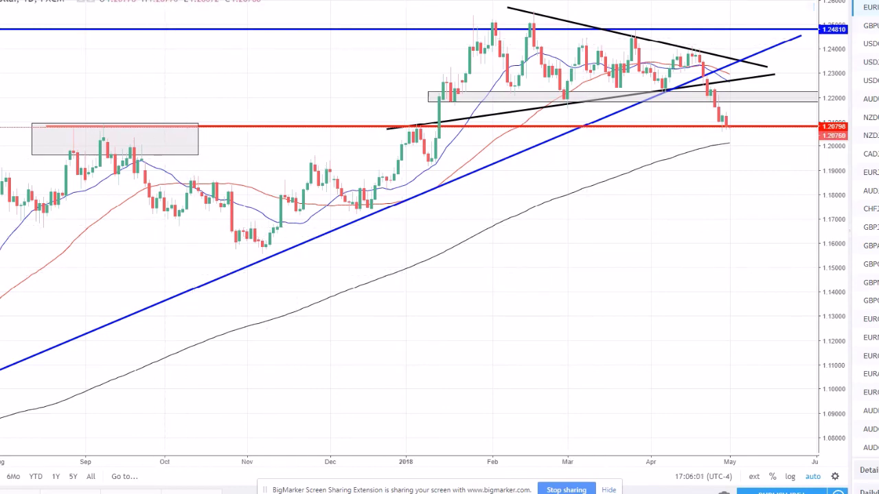
Examine the February to April 2018 price action on the 240-minute chart and return to the daily chart
{"action": "scroll", "coordinate": [275, 189], "scroll_direction": "up", "scroll_amount": 5}
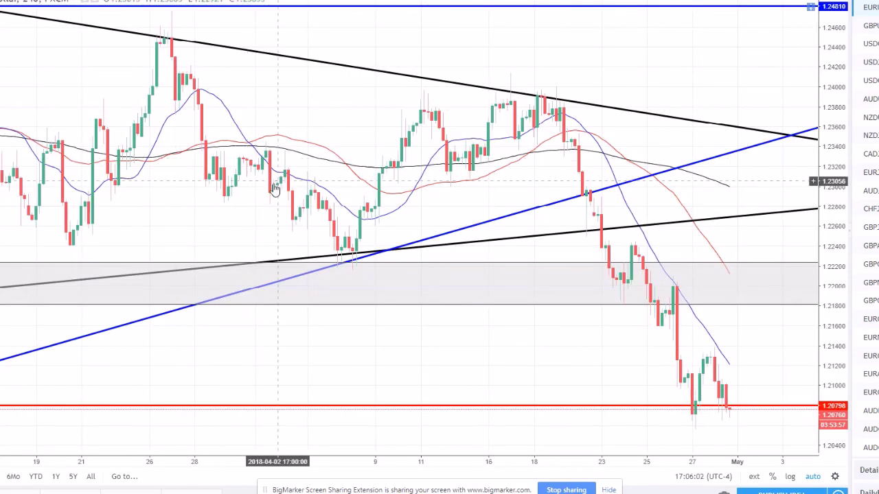
{"action": "scroll", "coordinate": [275, 189], "scroll_direction": "down", "scroll_amount": 2}
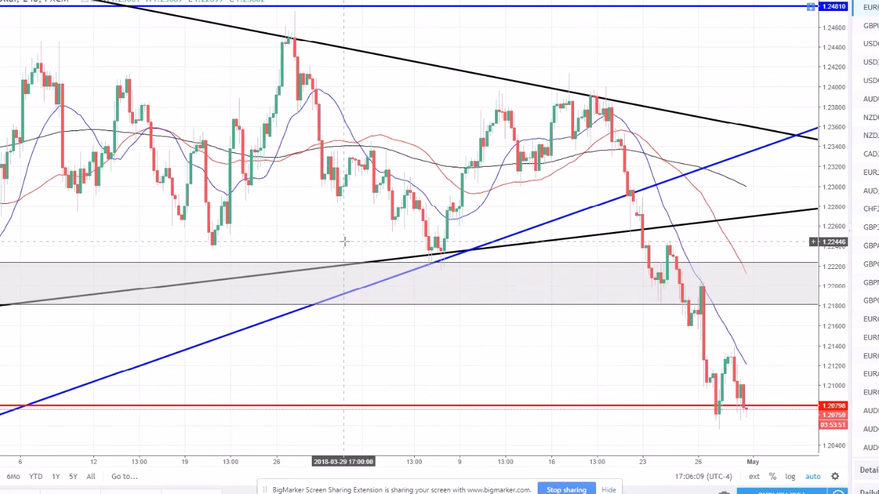
{"action": "scroll", "coordinate": [342, 236], "scroll_direction": "down", "scroll_amount": 3}
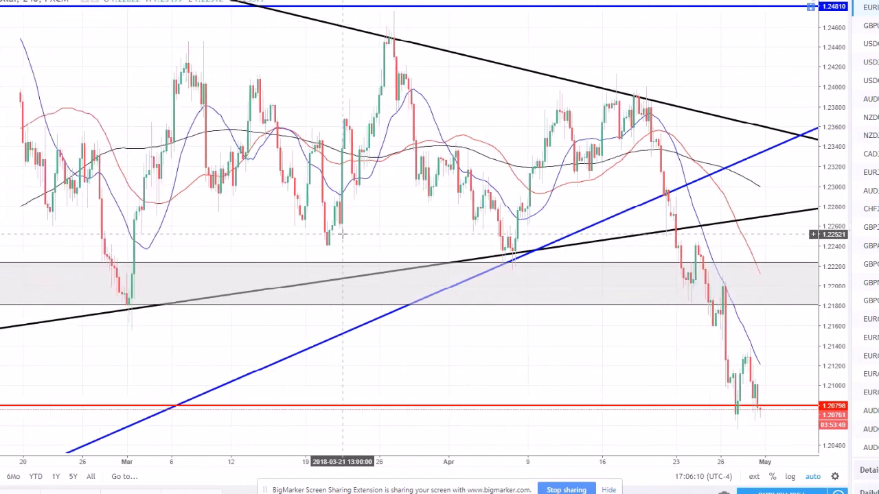
{"action": "scroll", "coordinate": [342, 233], "scroll_direction": "down", "scroll_amount": 3}
{"action": "scroll", "coordinate": [342, 234], "scroll_direction": "up", "scroll_amount": 3}
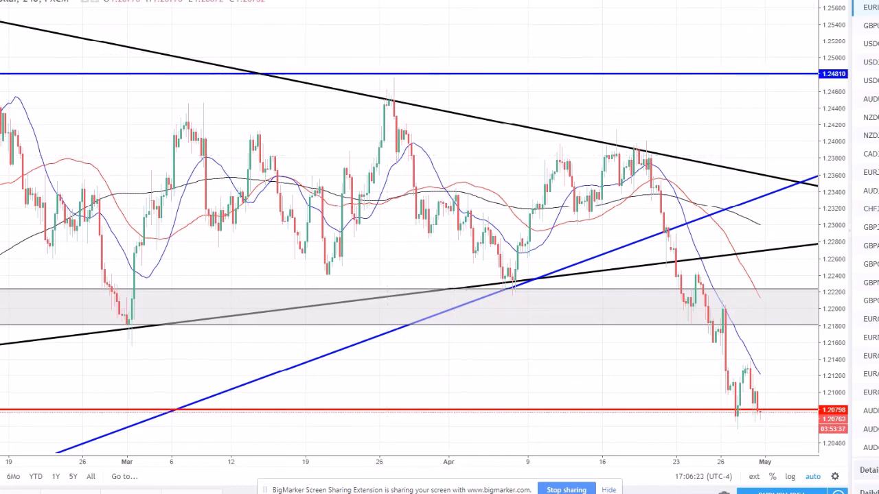
{"action": "left_click", "coordinate": [275, 21]}
{"action": "scroll", "coordinate": [384, 195], "scroll_direction": "up", "scroll_amount": 5}
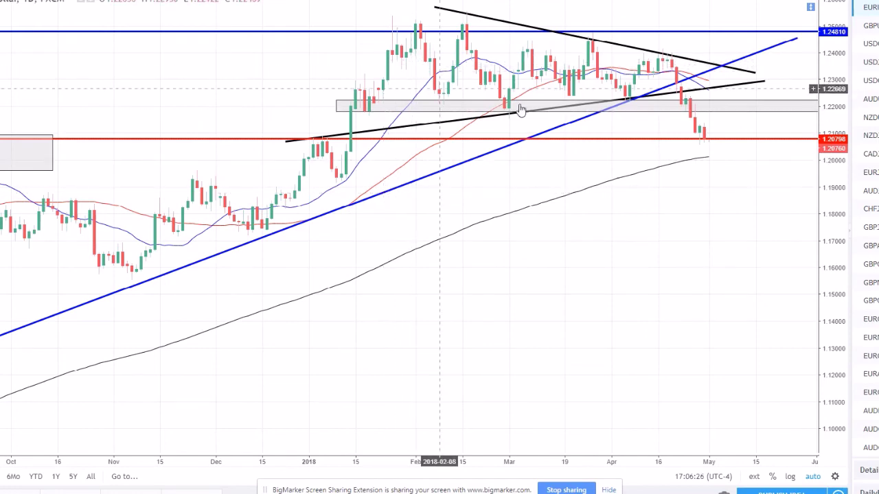